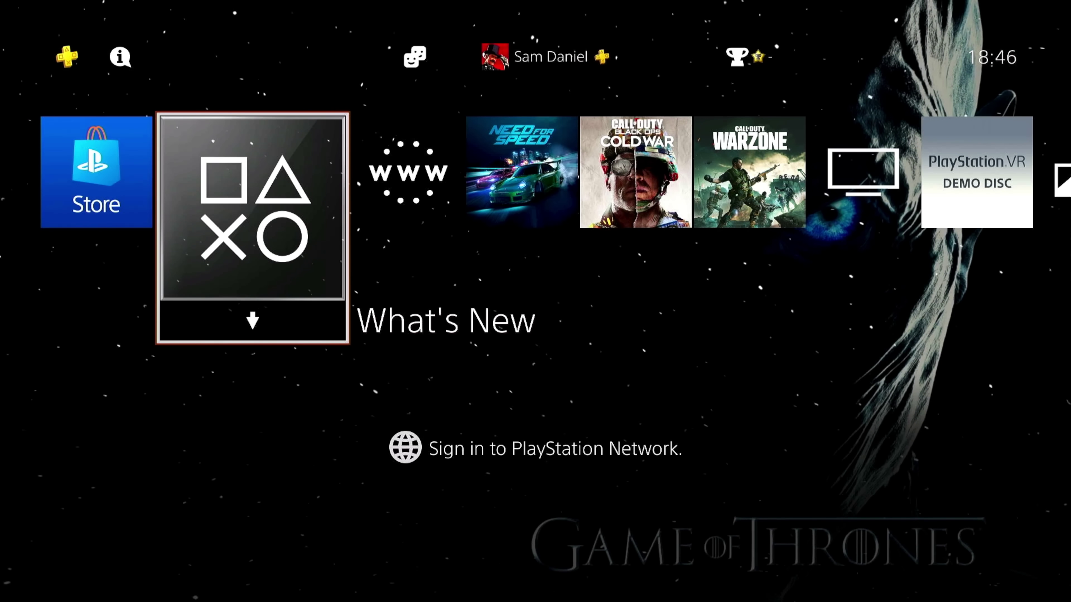
# - Open the console's Settings from the home screen's function area
pyautogui.press('Right')
pyautogui.press('Up')
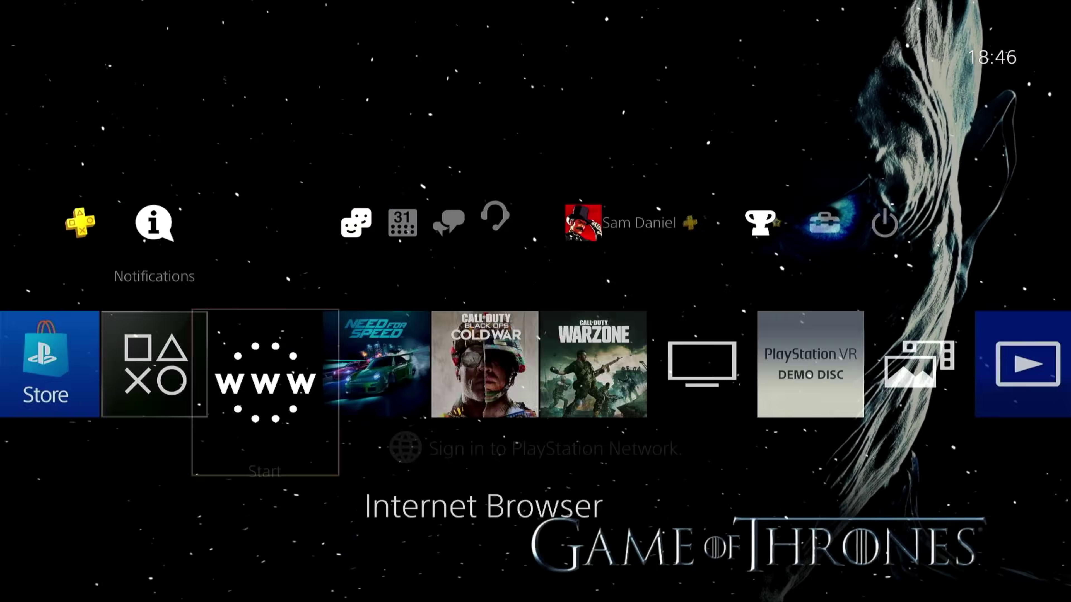
pyautogui.press('Right')
pyautogui.press('Right')
pyautogui.press('Right')
pyautogui.press('Right')
pyautogui.press('Right')
pyautogui.press('Right')
pyautogui.press('Right')
pyautogui.press('Right')
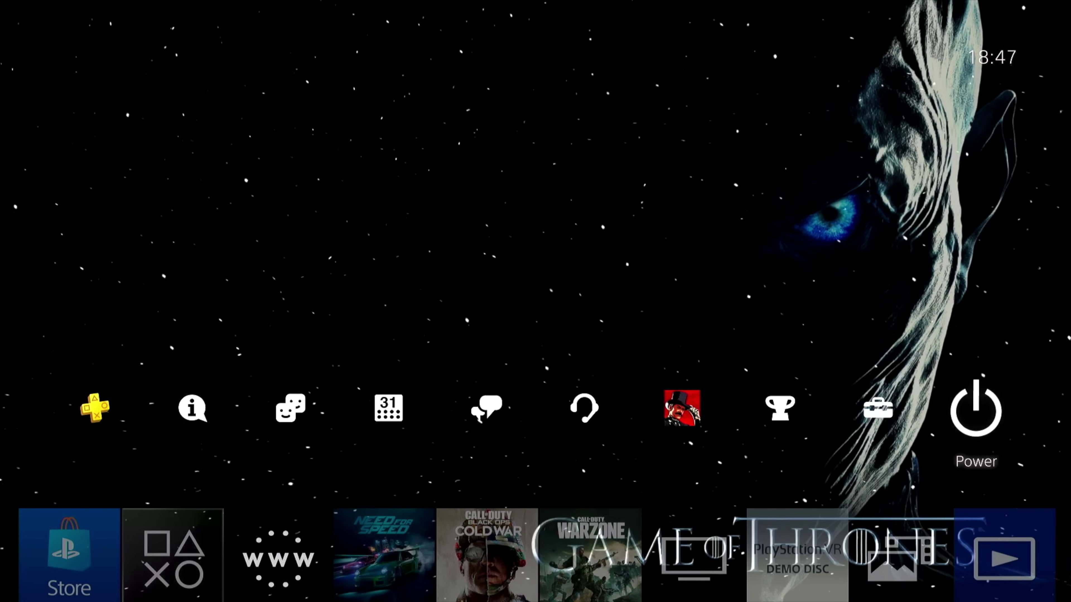
pyautogui.press('Left')
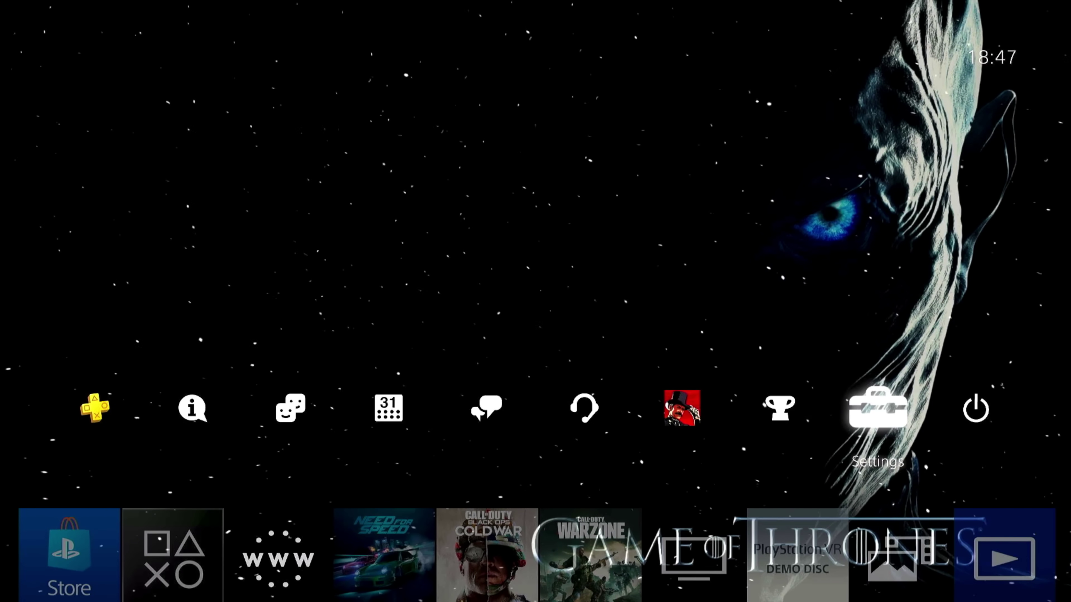
pyautogui.press('Return')
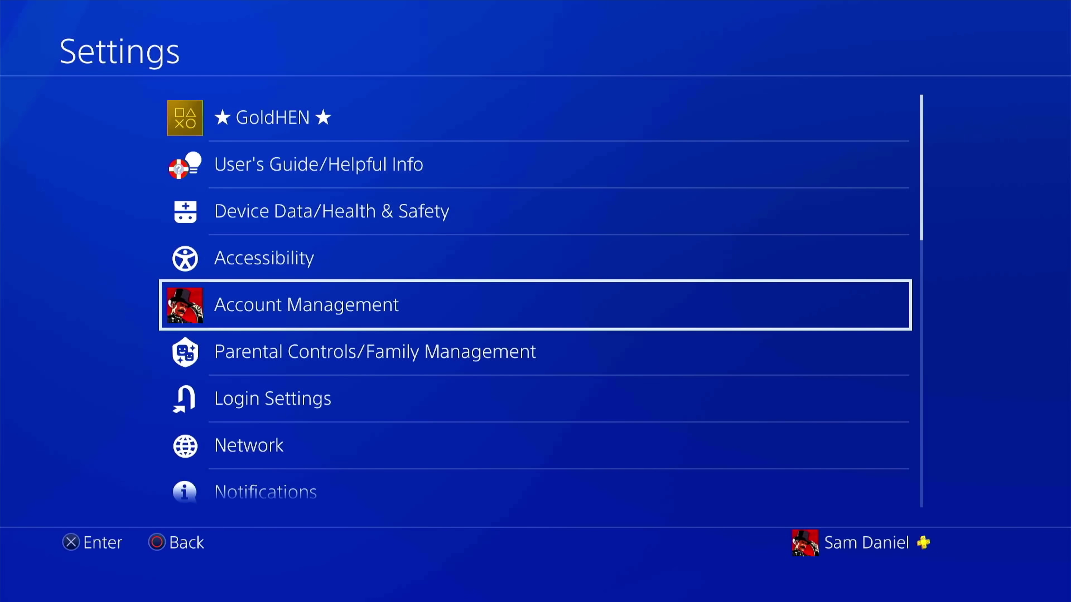
# - Look through the whole Settings list, from the GoldHEN entry to Debug Settings
pyautogui.press('Up')
pyautogui.press('Up')
pyautogui.press('Up')
pyautogui.press('Up')
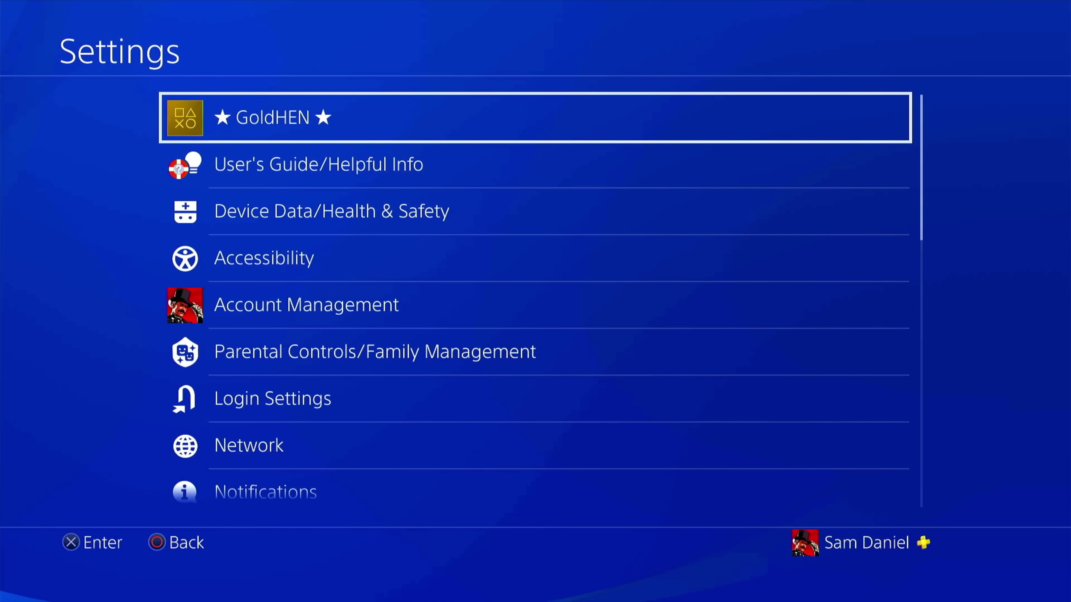
pyautogui.press('Down')
pyautogui.press('Down')
pyautogui.press('Down')
pyautogui.press('Down')
pyautogui.press('Down')
pyautogui.press('Down')
pyautogui.press('Down')
pyautogui.press('Down')
pyautogui.press('Down')
pyautogui.press('Down')
pyautogui.press('Down')
pyautogui.press('Down')
pyautogui.press('Down')
pyautogui.press('Down')
pyautogui.press('Down')
pyautogui.press('Down')
pyautogui.press('Down')
pyautogui.press('Down')
pyautogui.press('Down')
pyautogui.press('Down')
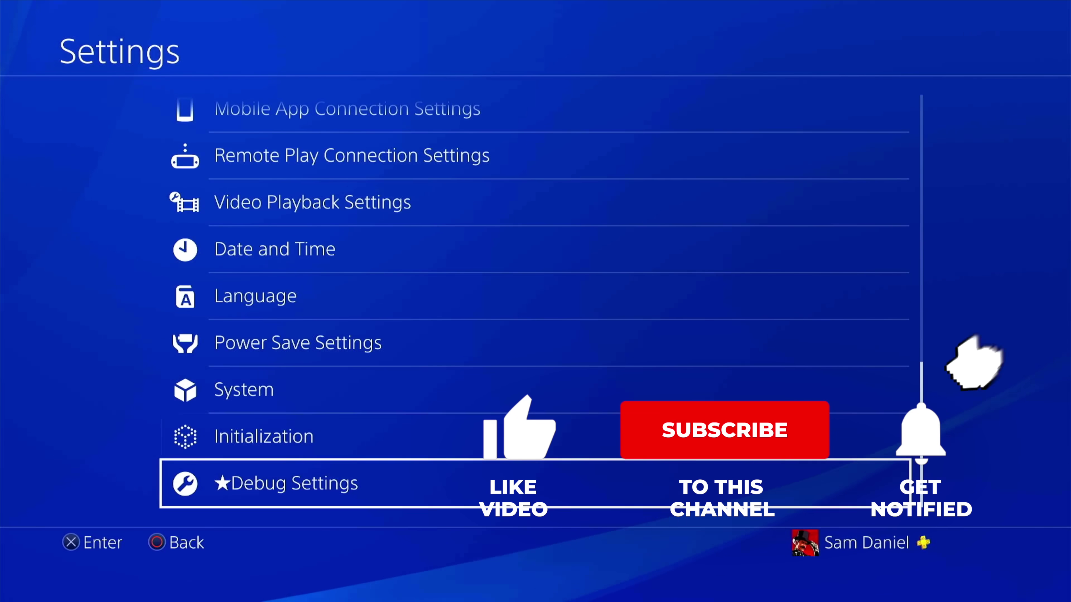
# - View the console's System Information under the System settings, then leave that page
pyautogui.press('Up')
pyautogui.press('Up')
pyautogui.press('Up')
pyautogui.press('Down')
pyautogui.press('Return')
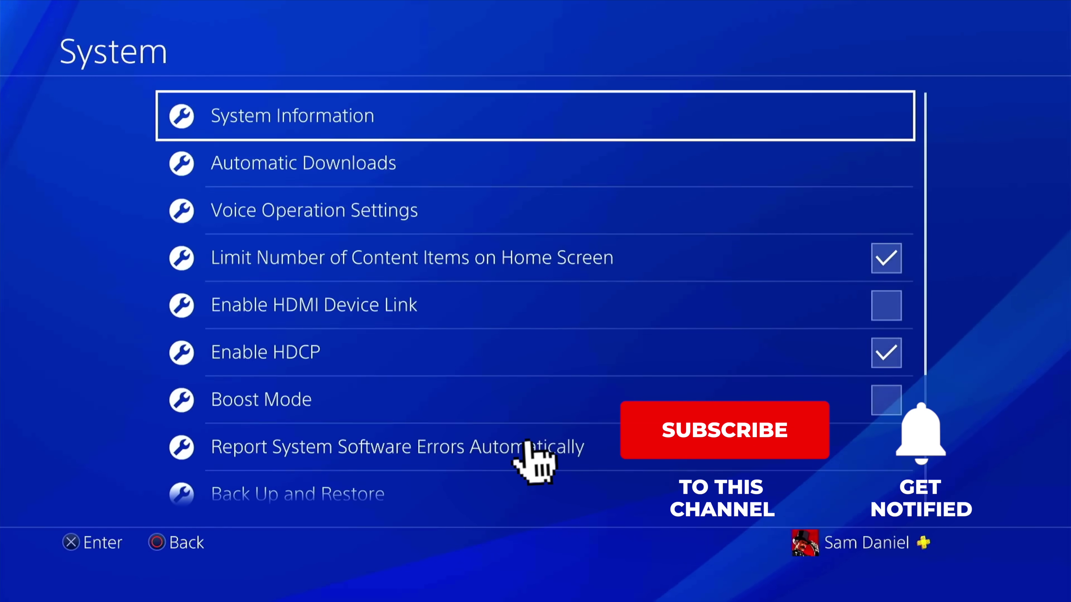
pyautogui.press('Return')
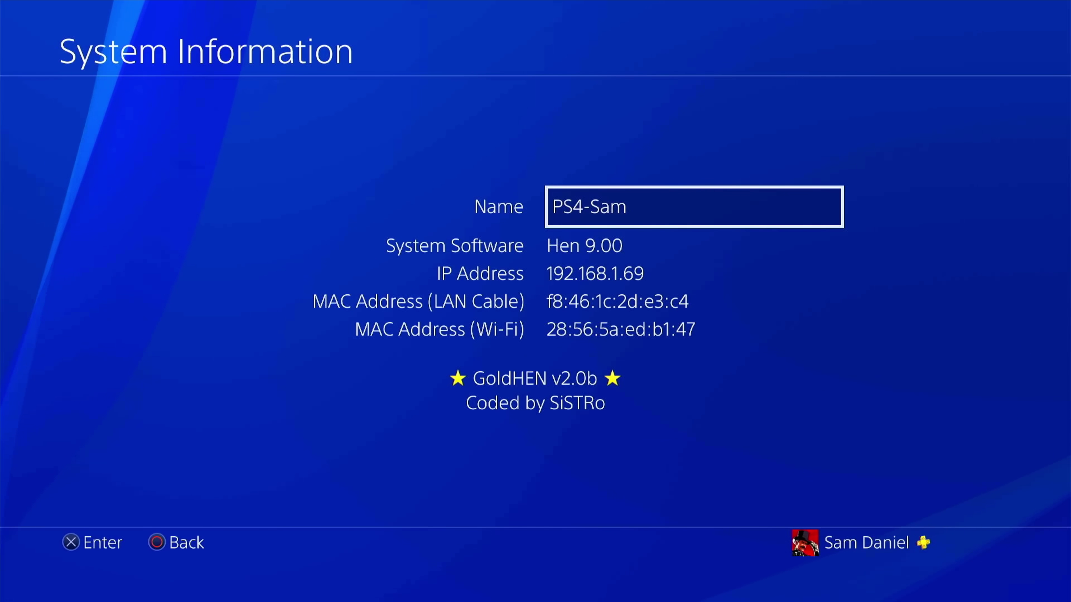
pyautogui.press('Escape')
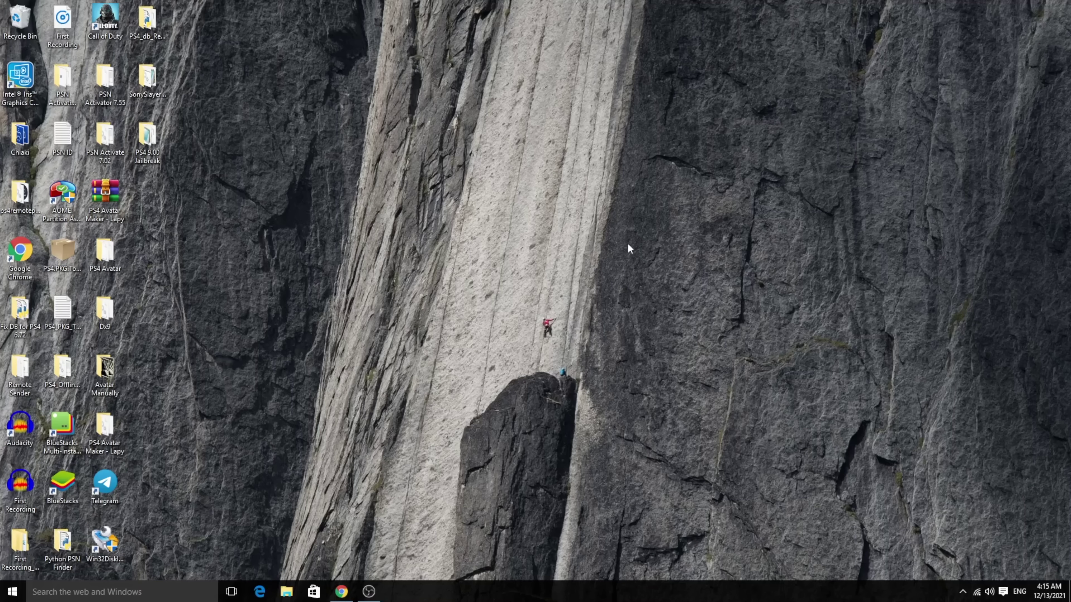
# - Switch to the Windows PC, open the PS4 9.00 Jailbreak desktop folder and examine its NetCat, exfathax and goldhen_2.0b_900.bin items
pyautogui.doubleClick(148, 139)
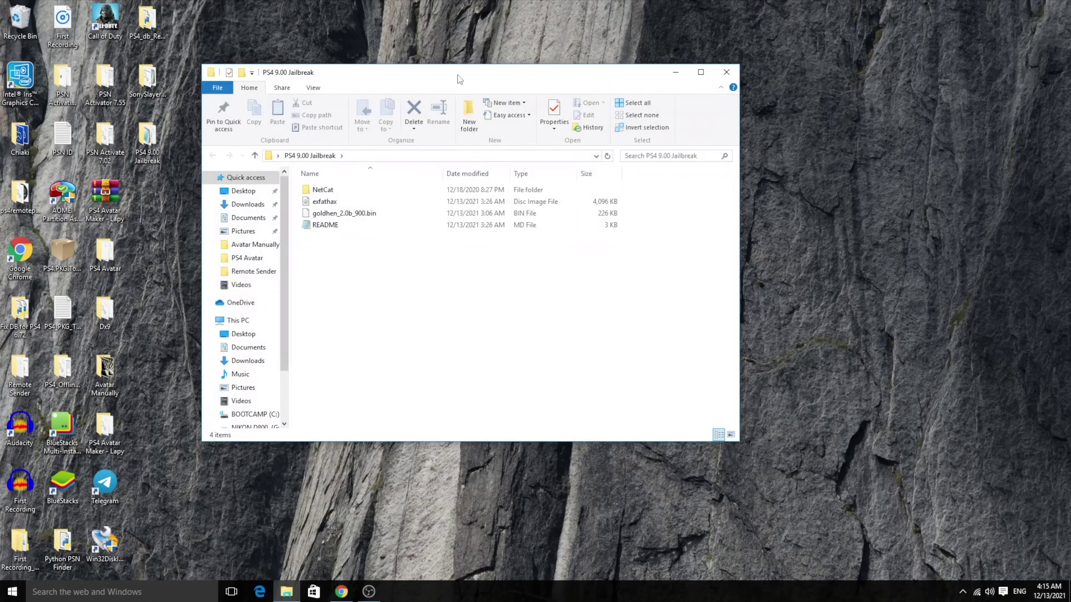
pyautogui.moveTo(459, 79); pyautogui.dragTo(575, 85)
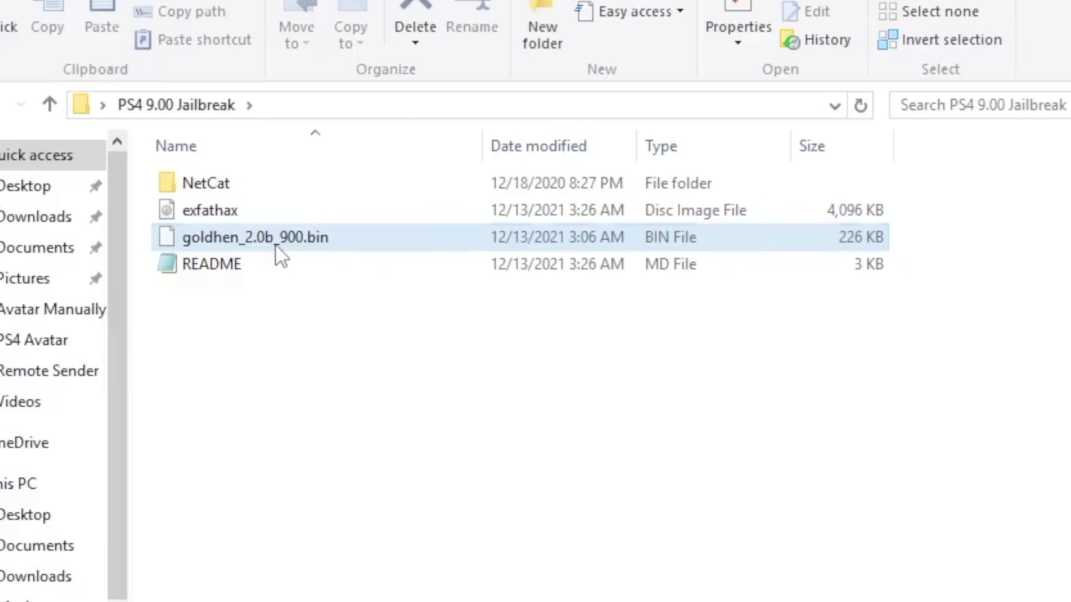
pyautogui.click(462, 221)
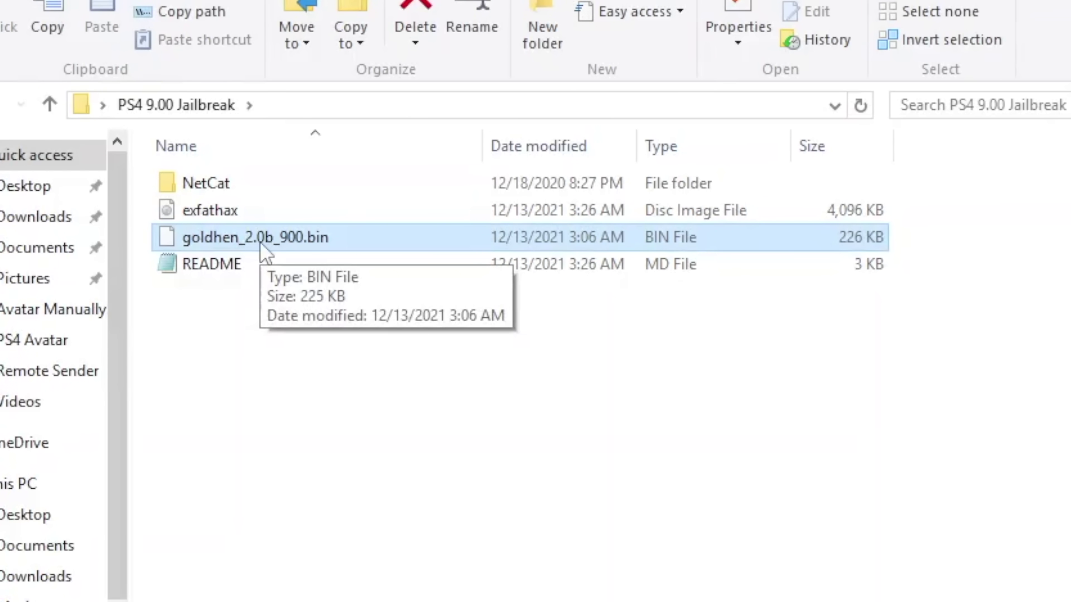
pyautogui.click(387, 461)
pyautogui.click(236, 213)
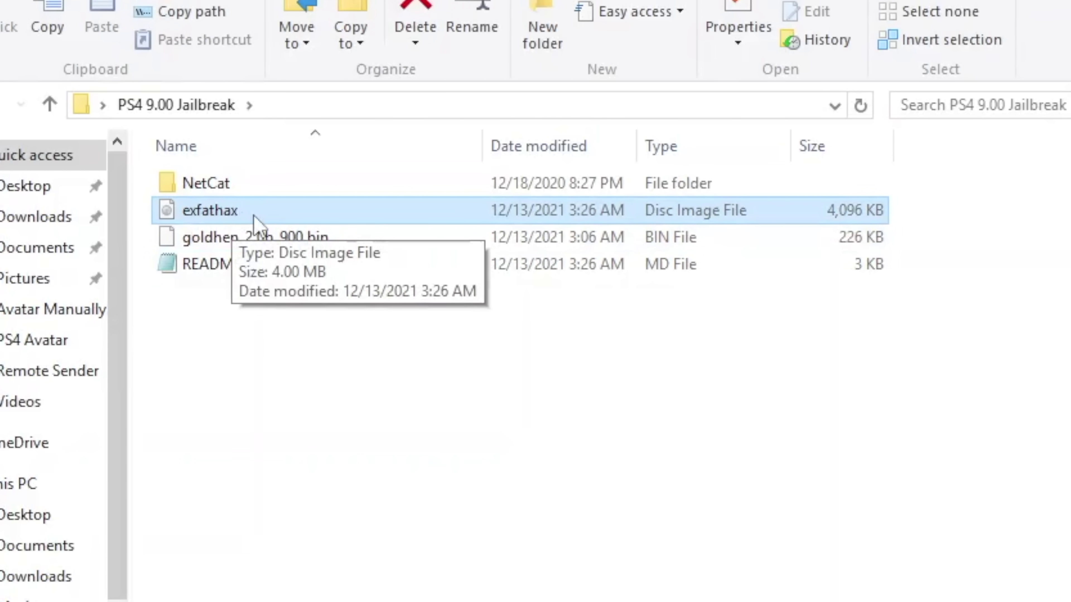
pyautogui.click(236, 195)
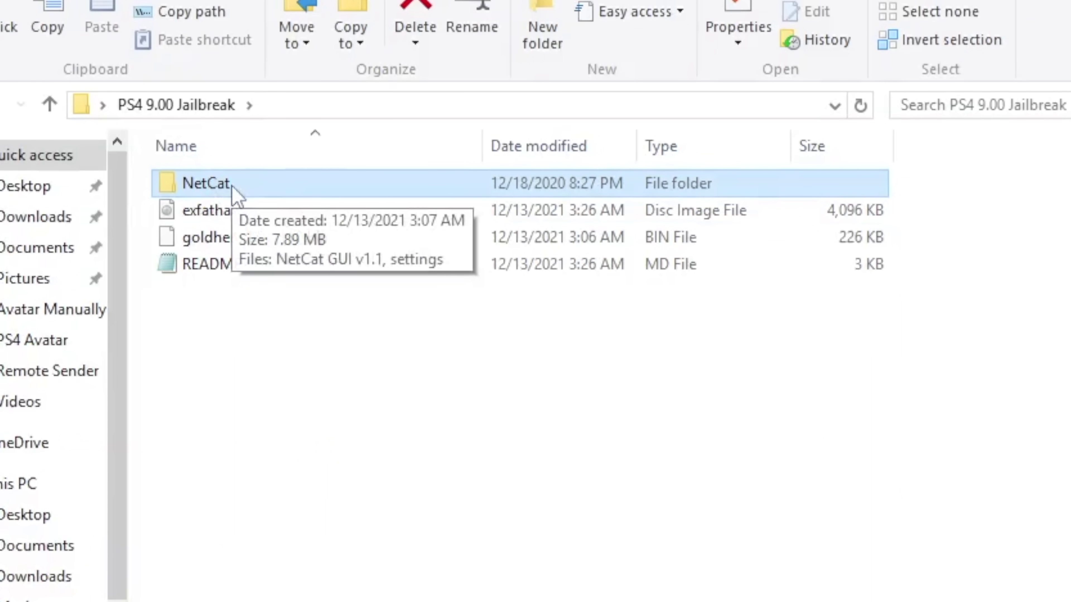
pyautogui.click(234, 243)
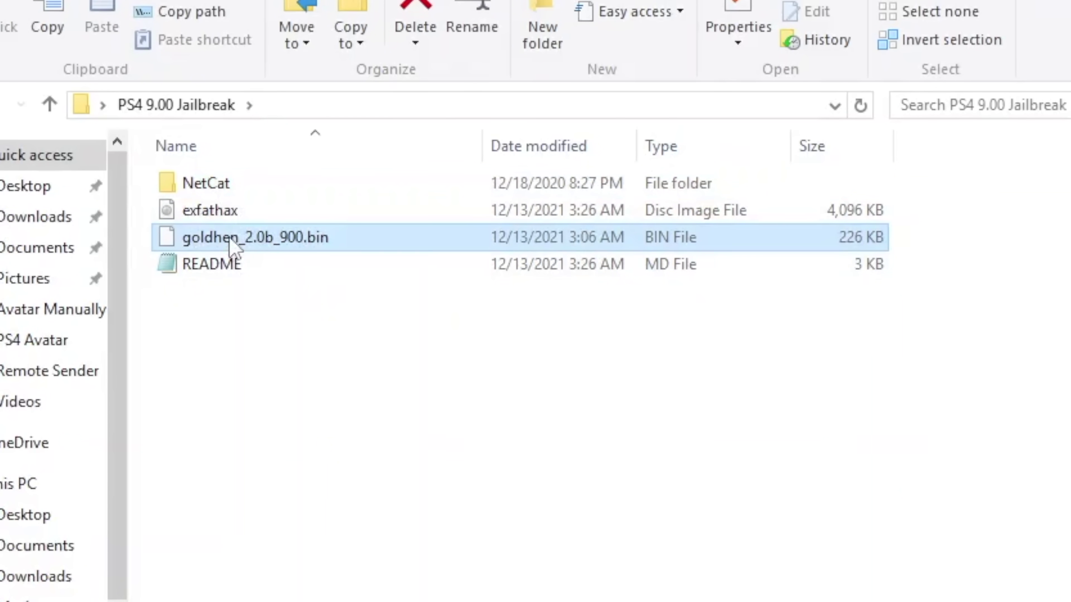
pyautogui.click(841, 472)
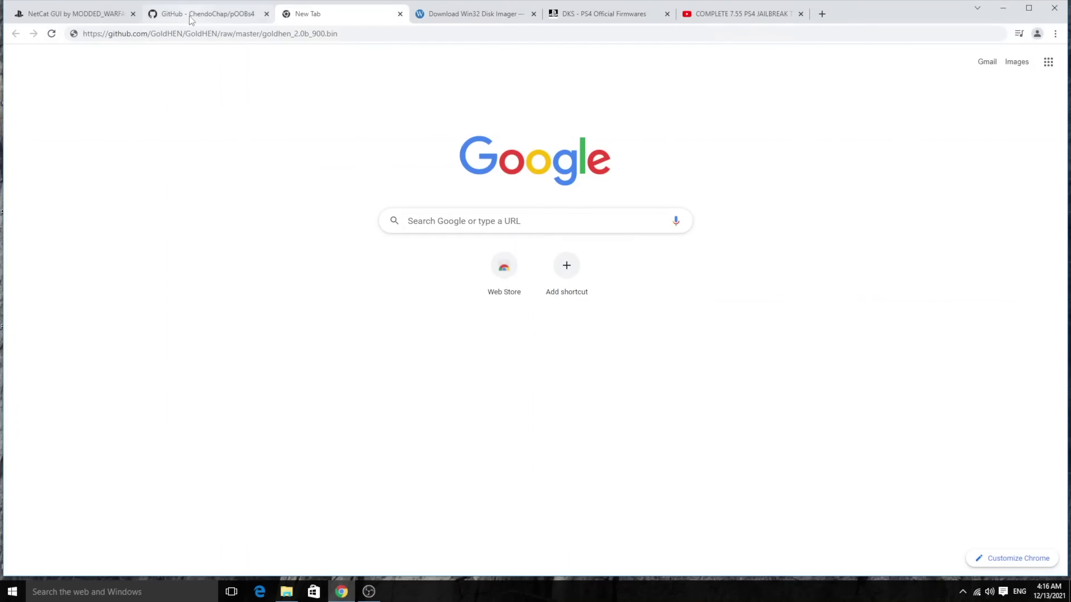
# - In Chrome, view the NetCat GUI page and the download options of the ChendoChap/pOOBs4 GitHub repository
pyautogui.click(118, 14)
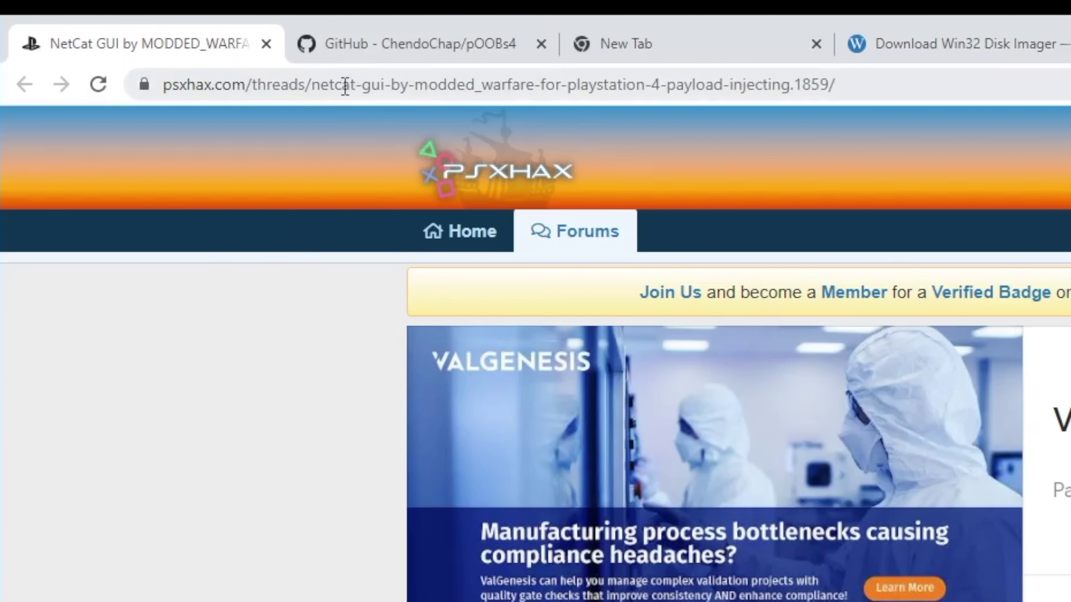
pyautogui.click(438, 50)
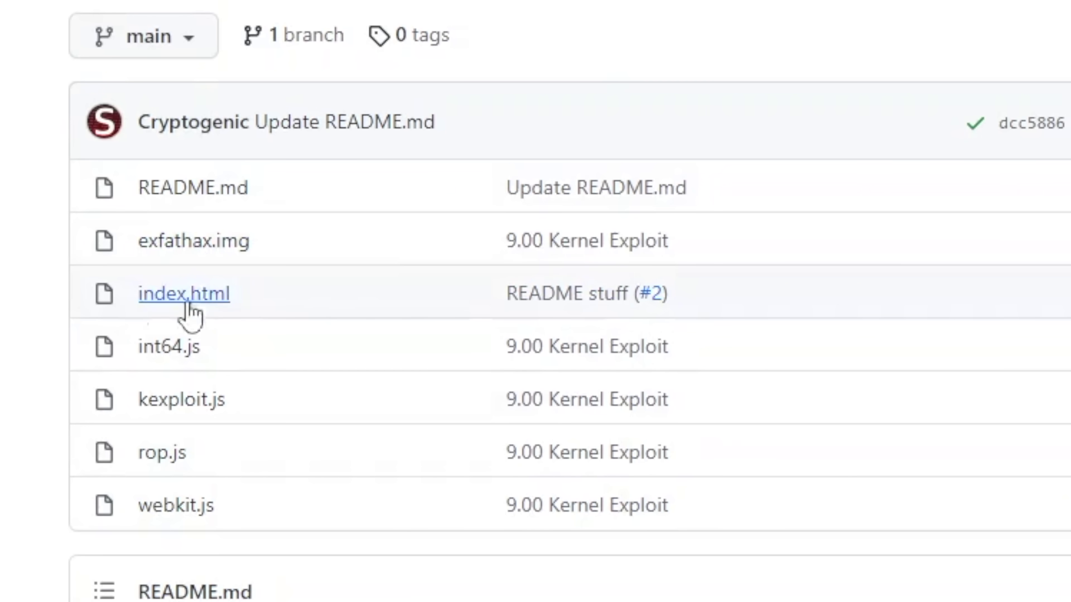
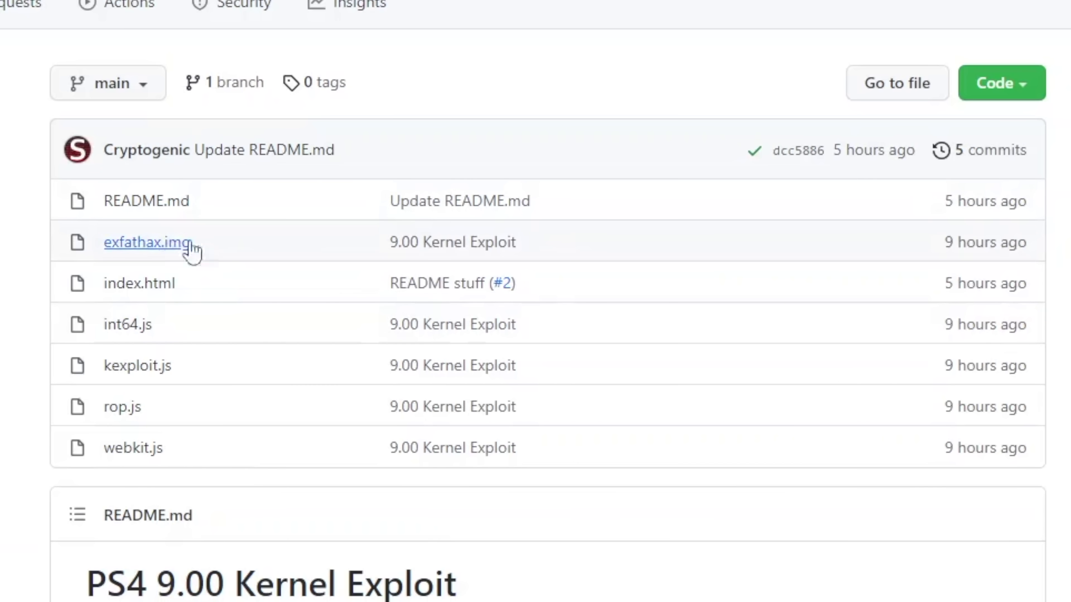
pyautogui.click(1026, 93)
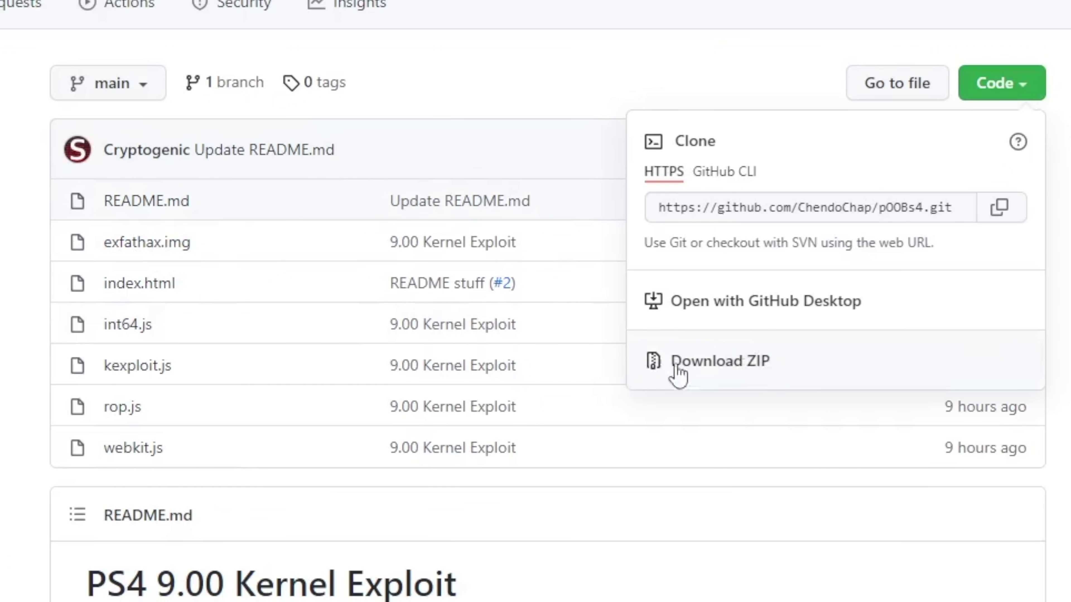
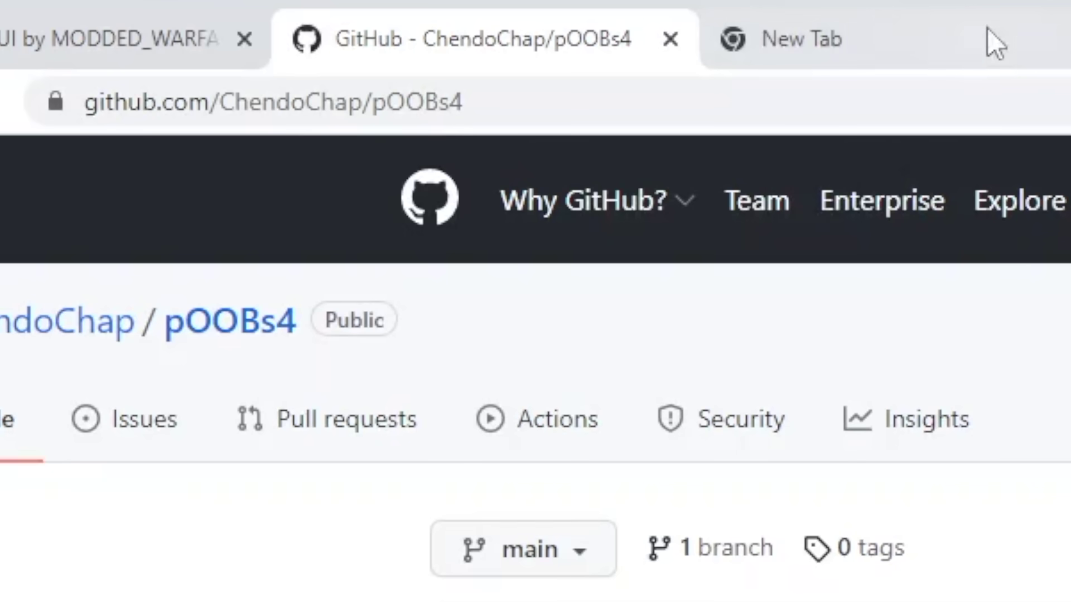
# - Download goldhen_2.0b_900.bin from github.com/GoldHEN/GoldHEN/raw/master/goldhen_2.0b_900.bin and view the Win32 Disk Imager download page
pyautogui.click(992, 41)
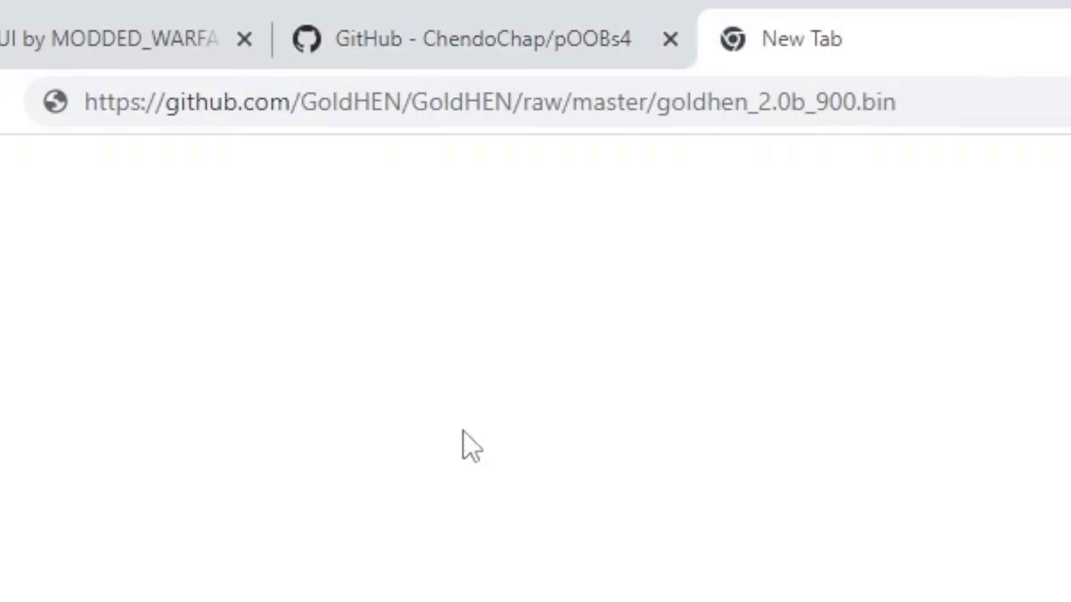
pyautogui.click(932, 105)
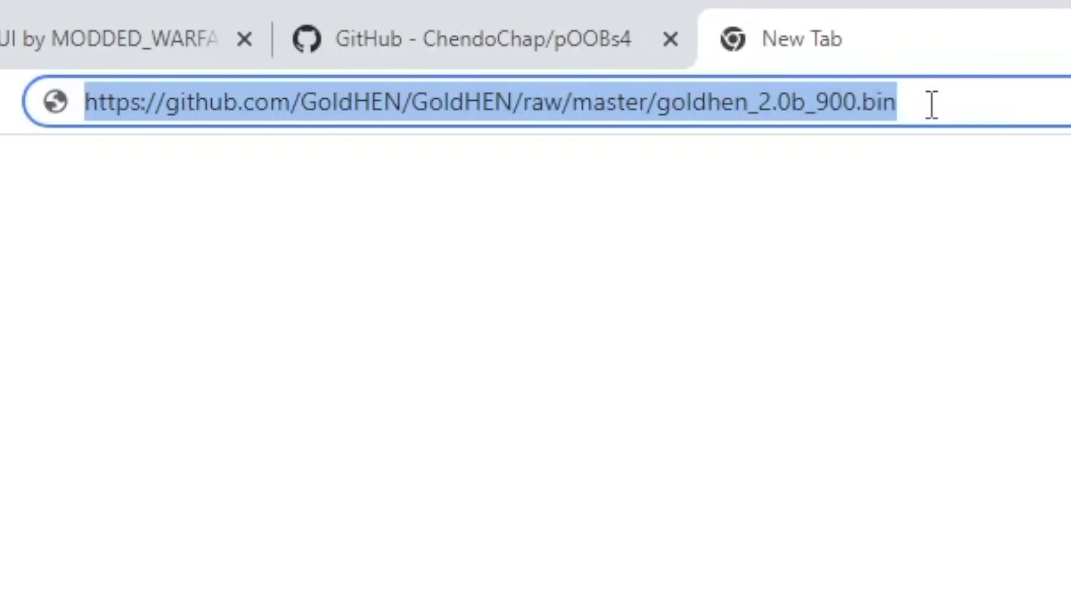
pyautogui.click(975, 103)
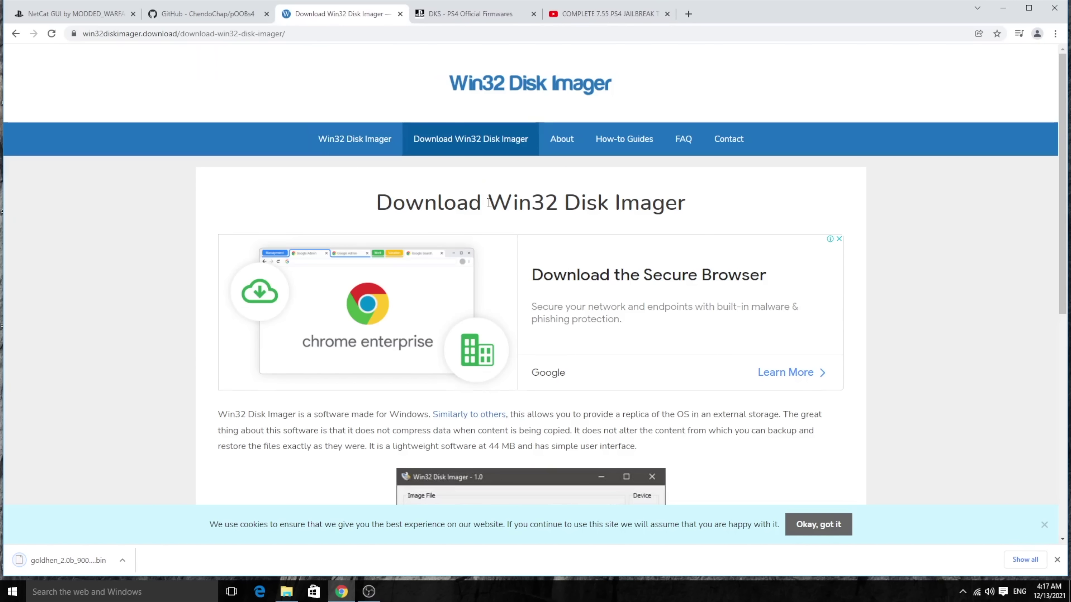
pyautogui.moveTo(488, 201)
pyautogui.mouseDown()
pyautogui.moveTo(692, 198)
pyautogui.moveTo(488, 202)
pyautogui.mouseUp()
pyautogui.click(697, 197)
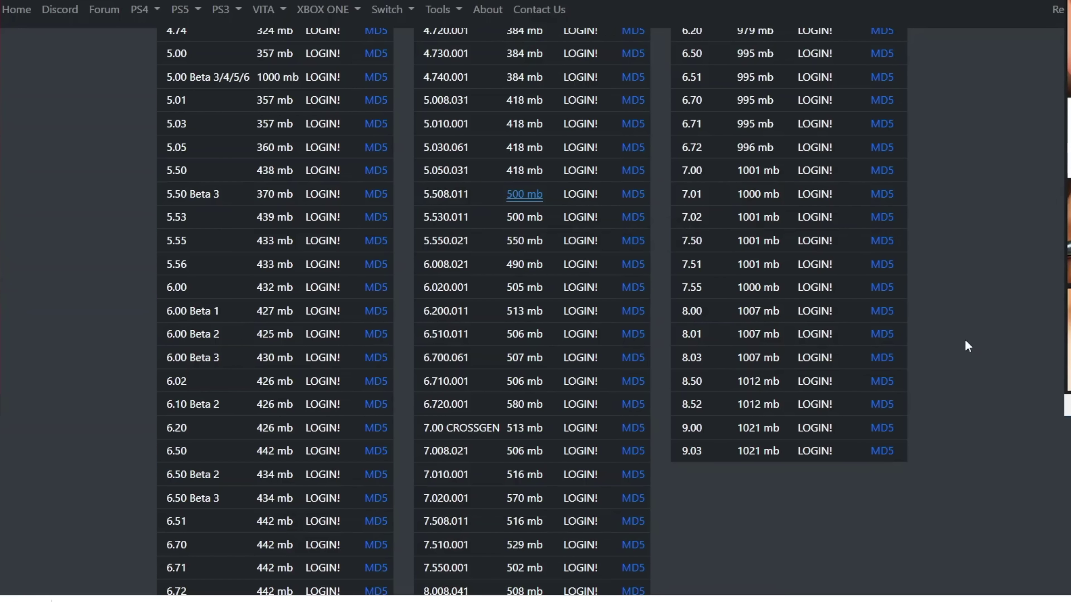
# - Examine the version tables on the PS4 Official Firmwares page, including the entries from 7.55 to 9.03
pyautogui.scroll(-20, 417, 312)
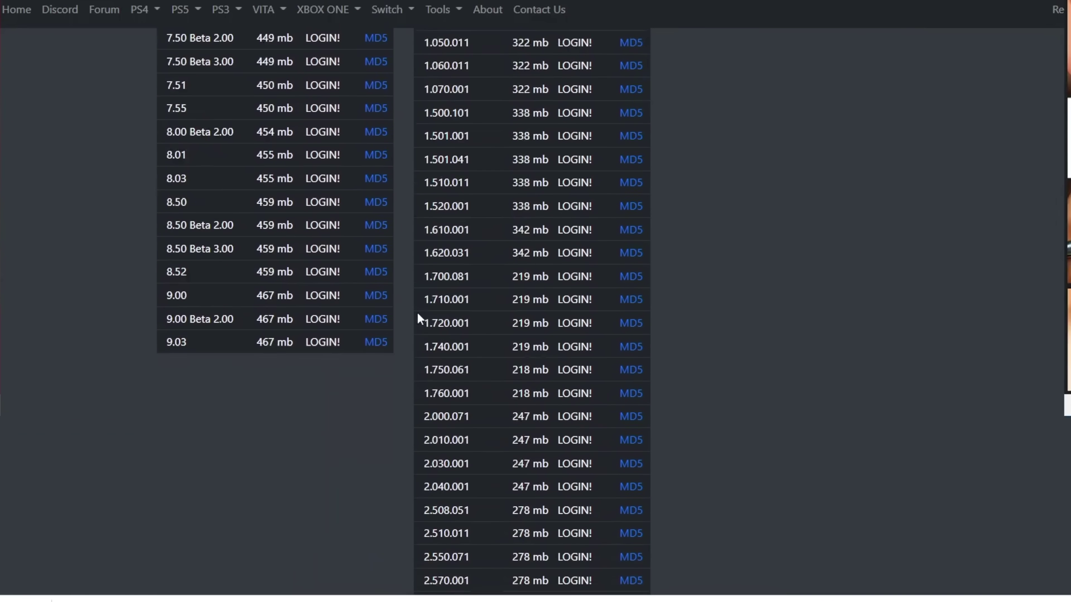
pyautogui.scroll(-1, 166, 165)
pyautogui.moveTo(167, 159); pyautogui.dragTo(191, 196)
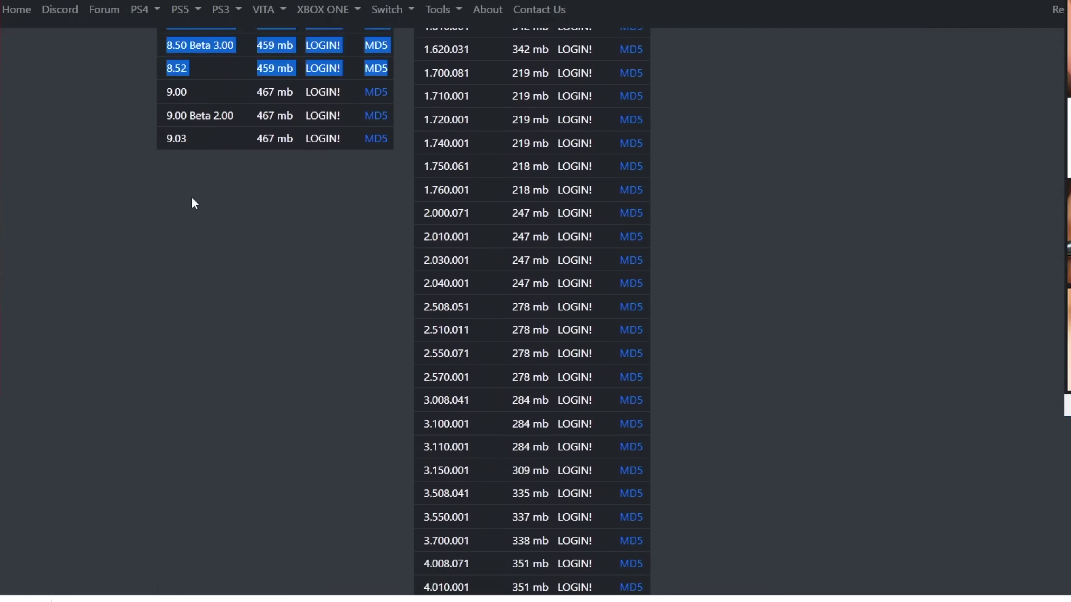
pyautogui.click(226, 230)
pyautogui.scroll(-3, 227, 236)
pyautogui.scroll(6, 227, 236)
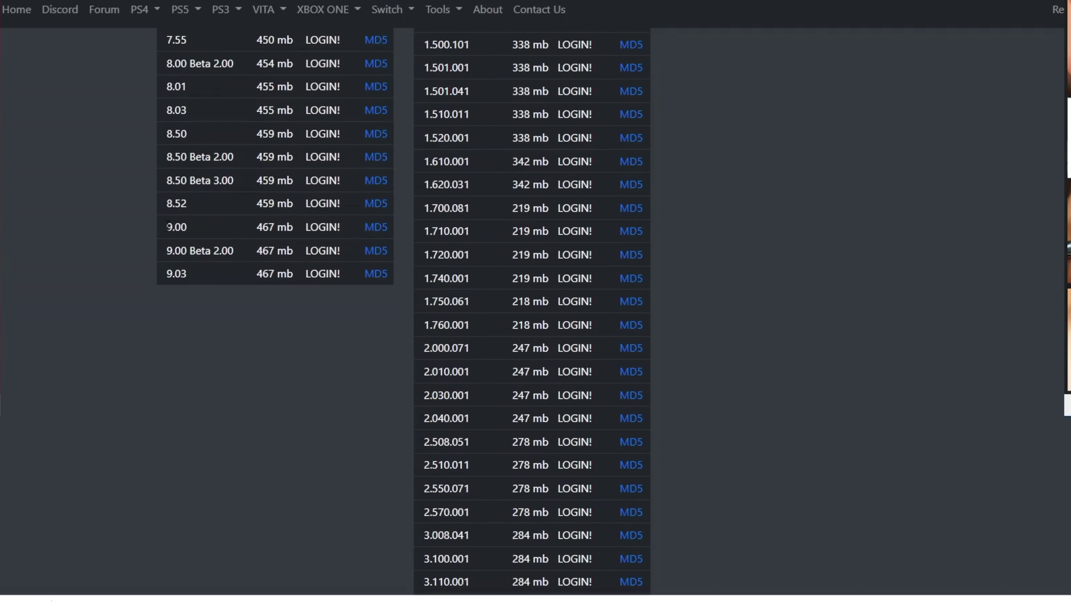
pyautogui.scroll(-1, 962, 348)
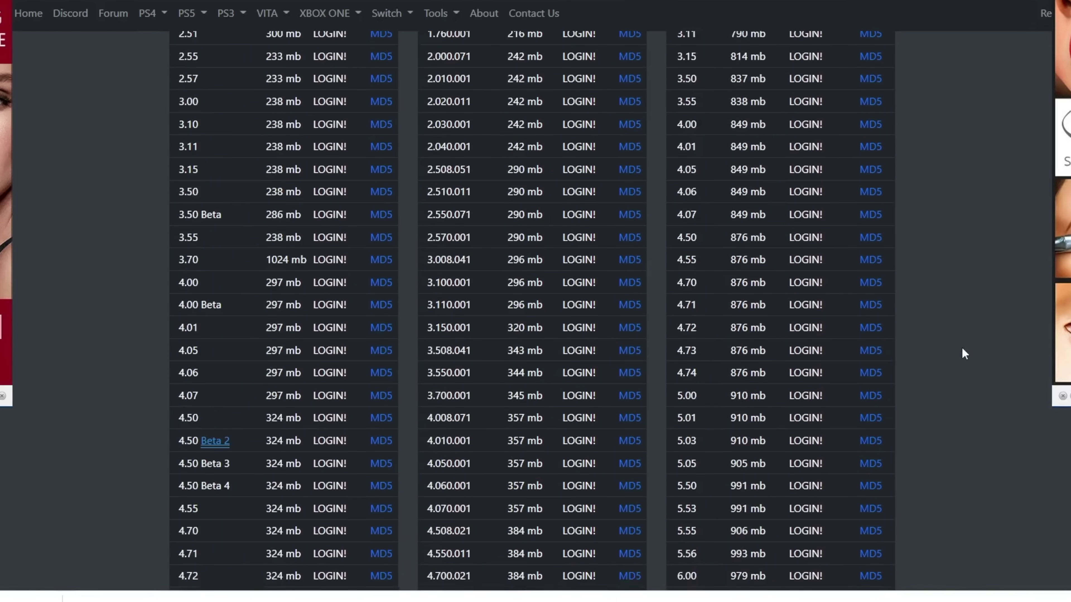
pyautogui.scroll(3, 962, 349)
pyautogui.scroll(-15, 961, 349)
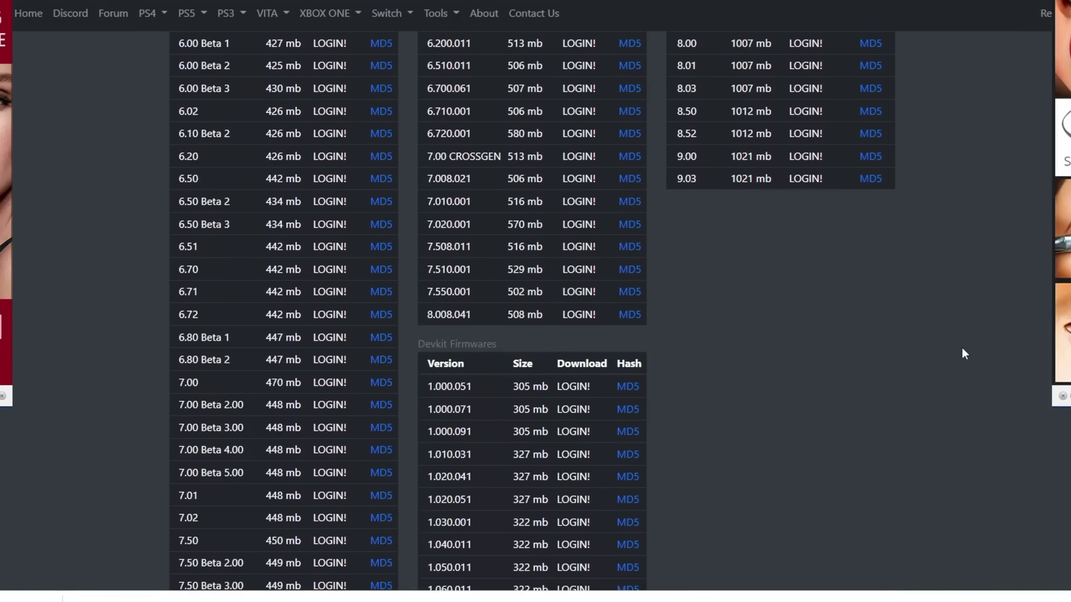
pyautogui.scroll(-10, 793, 350)
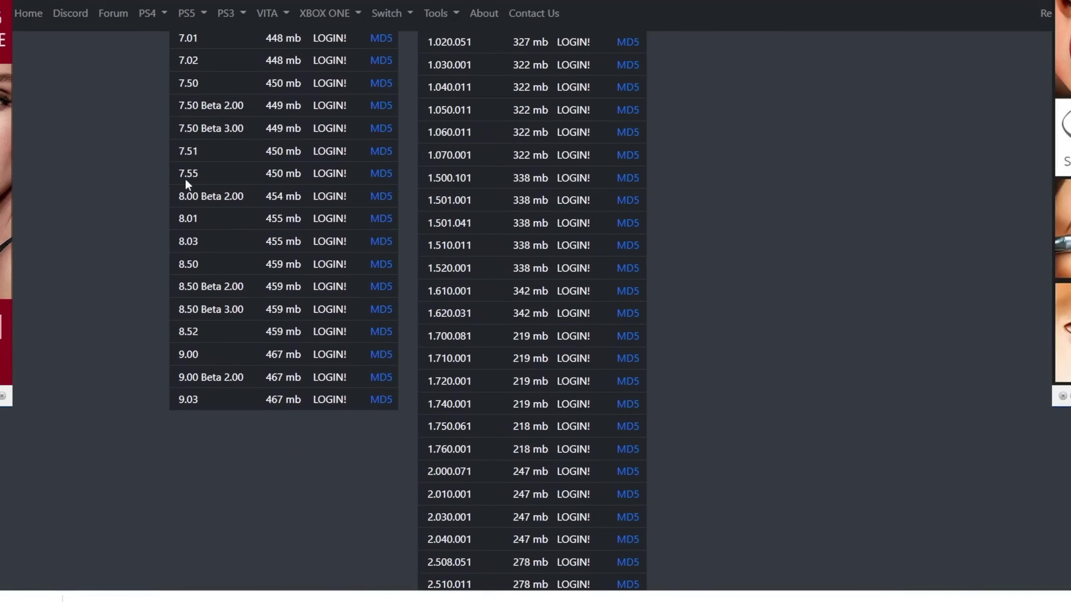
pyautogui.scroll(-4, 139, 175)
pyautogui.scroll(14, 142, 178)
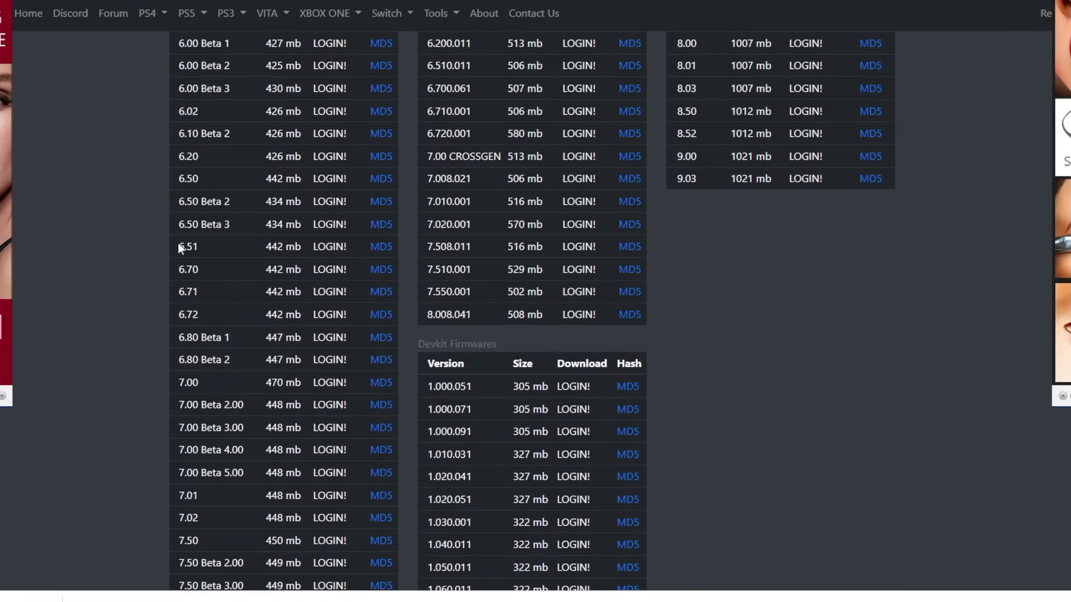
pyautogui.scroll(-3, 178, 244)
pyautogui.scroll(4, 178, 244)
pyautogui.scroll(-5, 178, 244)
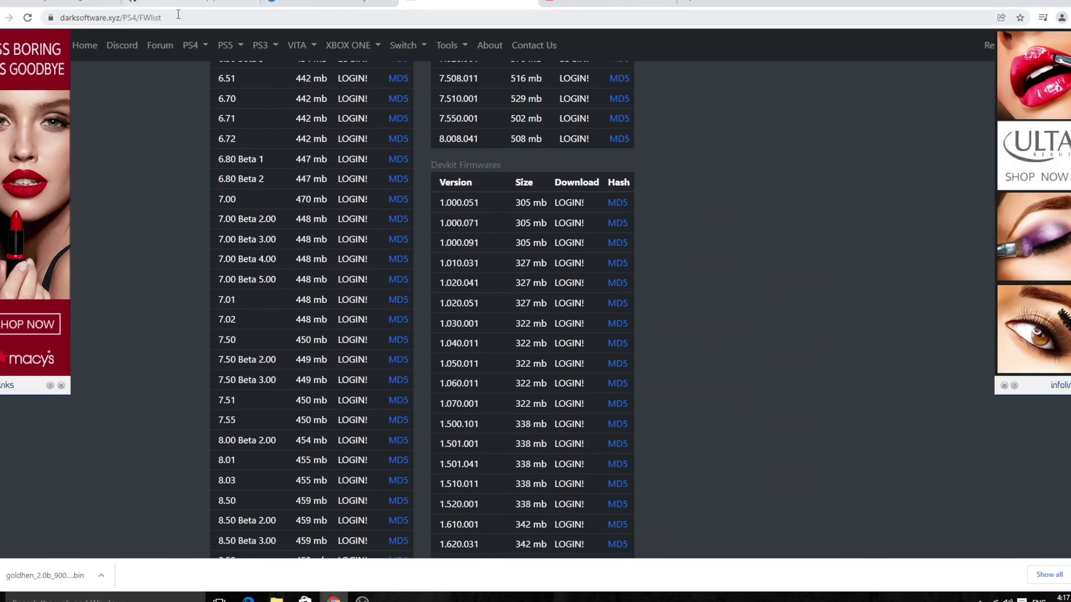
# - Highlight the page address darksoftware.xyz/PS4/FWlist and locate the 467 MB firmware 9.00 entry
pyautogui.click(178, 14)
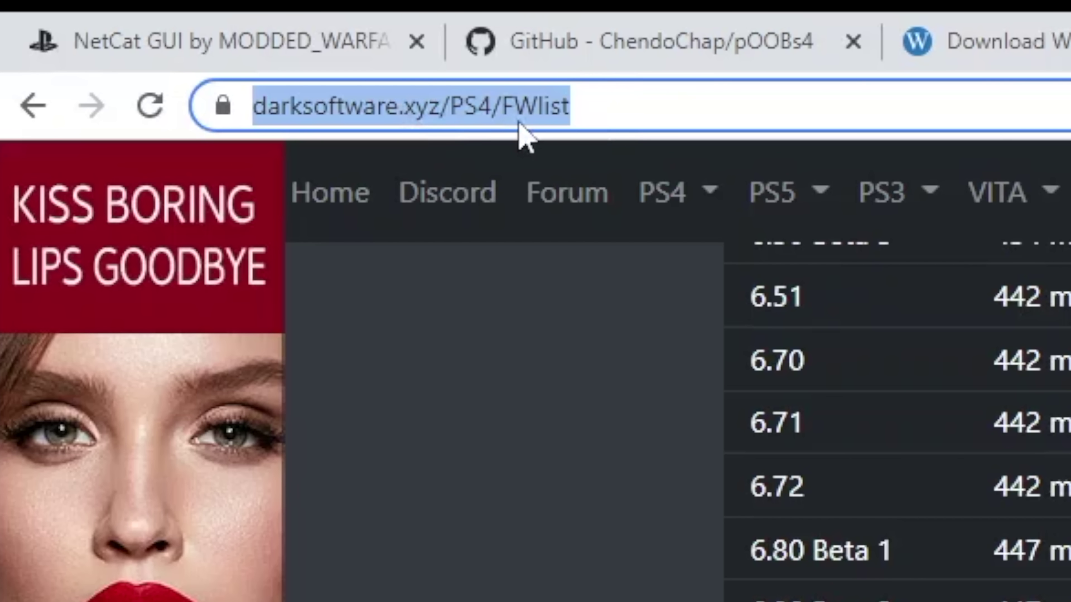
pyautogui.click(185, 224)
pyautogui.scroll(-5, 184, 224)
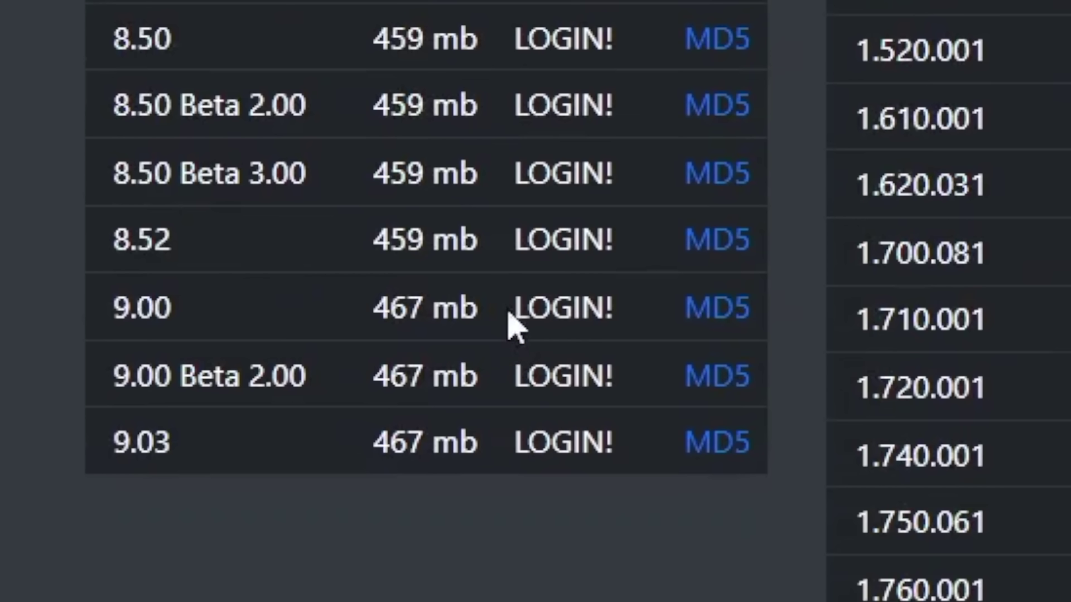
# - Highlight the login note of firmware 9.00, open the PS4 official firmware list on darksoftware.xyz, and browse its download links
pyautogui.moveTo(344, 292); pyautogui.dragTo(377, 290)
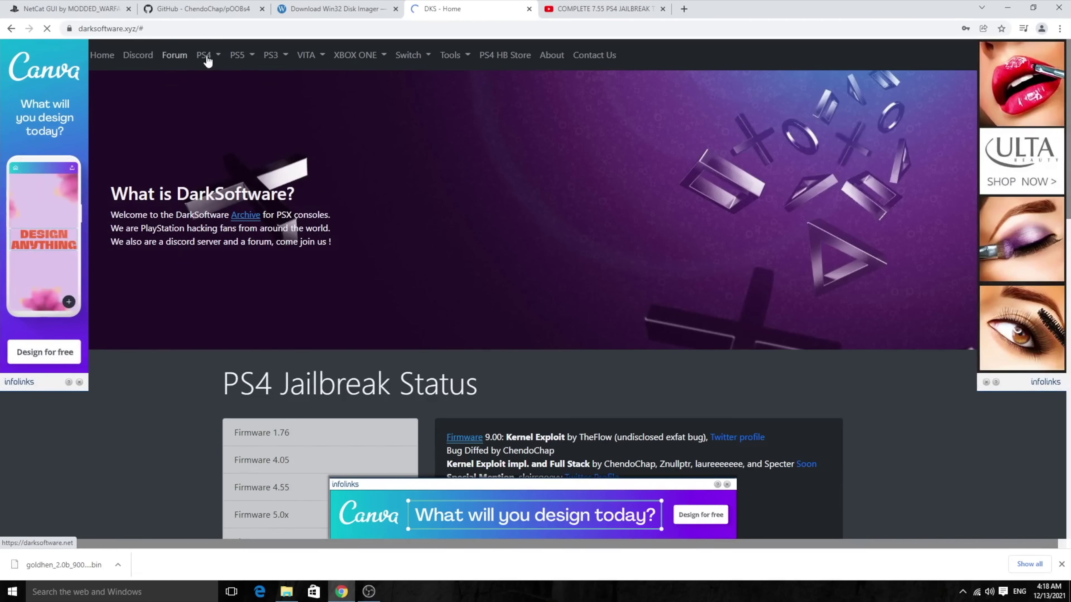
pyautogui.click(218, 59)
pyautogui.click(234, 99)
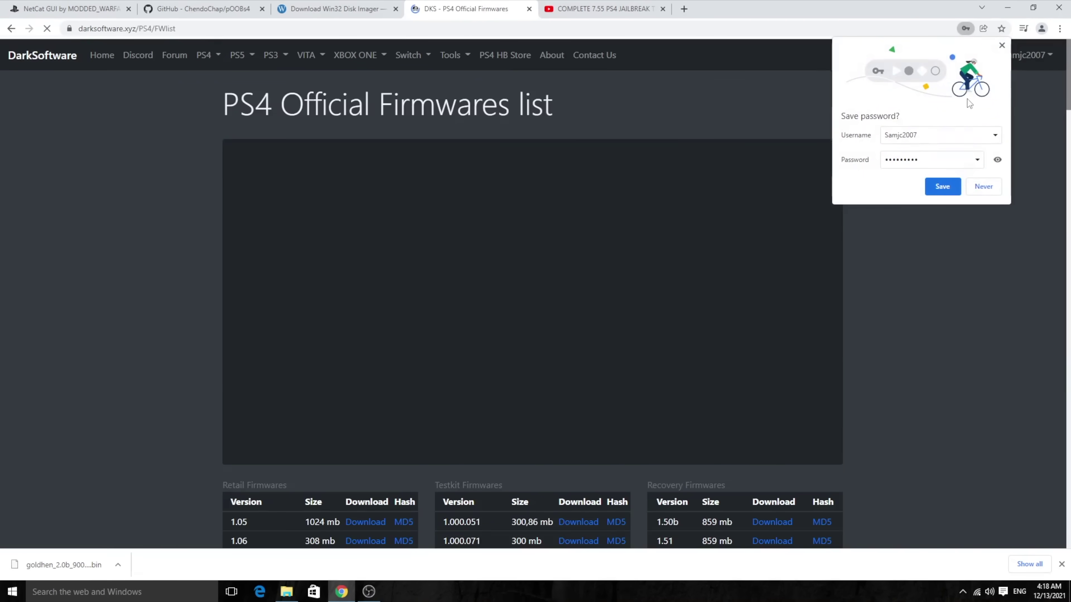
pyautogui.scroll(-10, 630, 301)
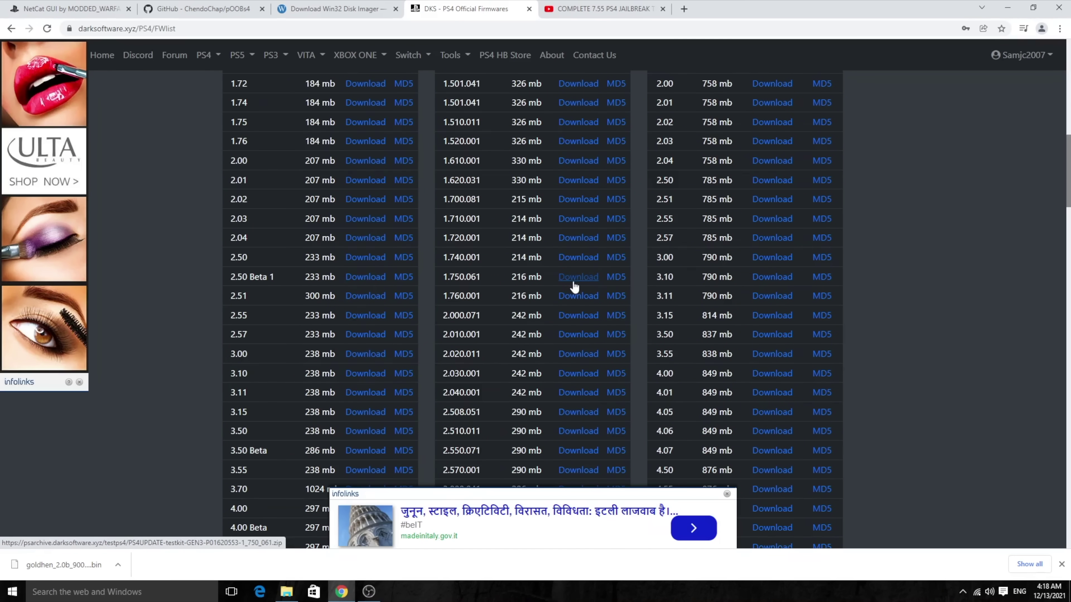
pyautogui.scroll(-9, 575, 286)
pyautogui.scroll(15, 156, 196)
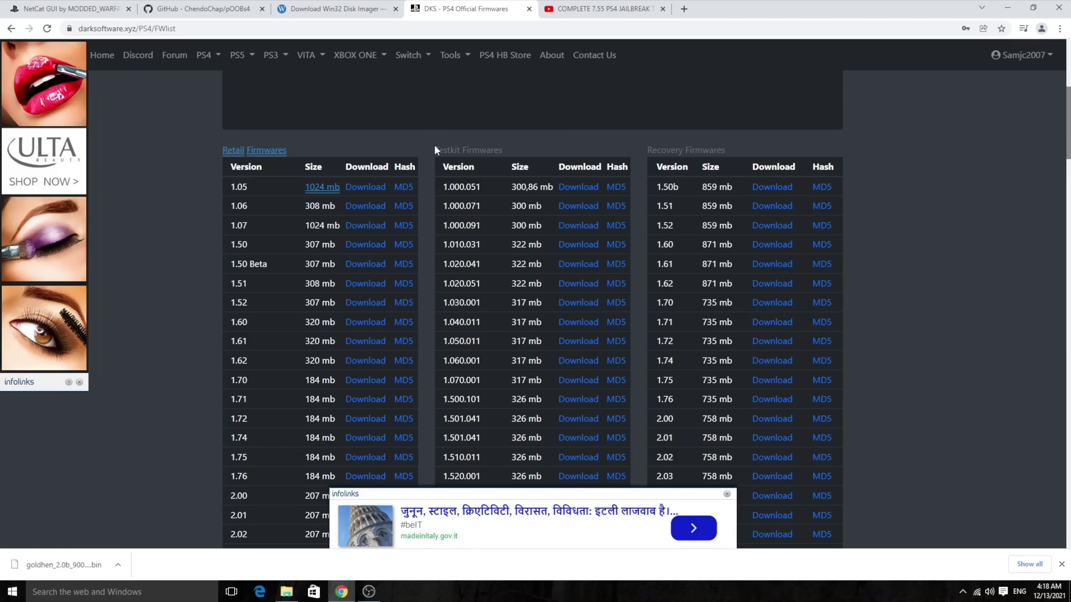
# - Compare the Retail, Testkit and Recovery Firmwares tables on the PS4 Official Firmwares page
pyautogui.moveTo(435, 146); pyautogui.dragTo(588, 283)
pyautogui.scroll(1, 586, 282)
pyautogui.click(435, 197)
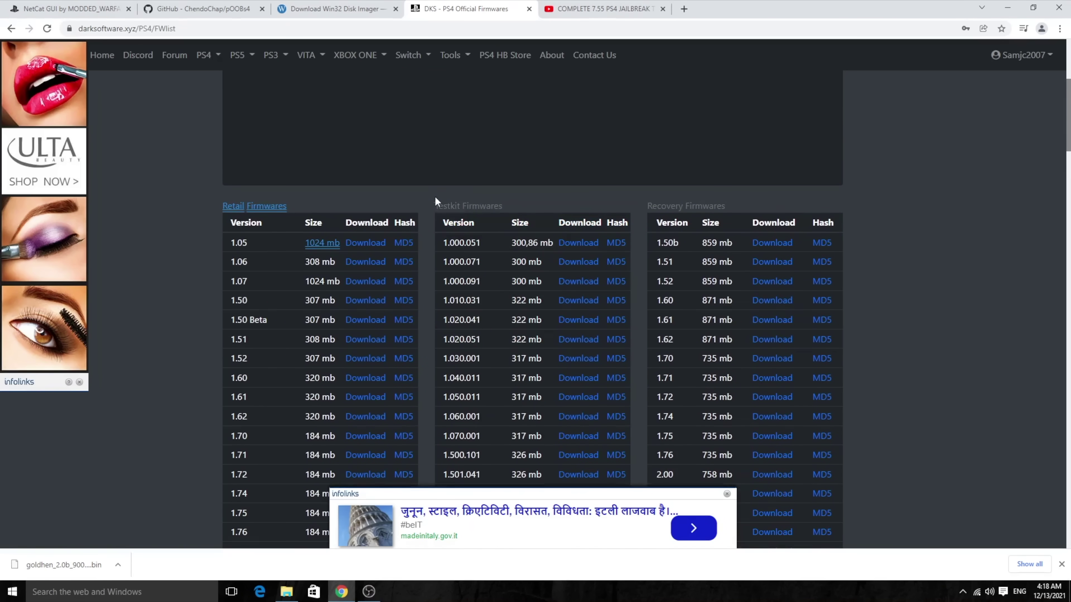
pyautogui.click(557, 220)
pyautogui.scroll(-5, 511, 200)
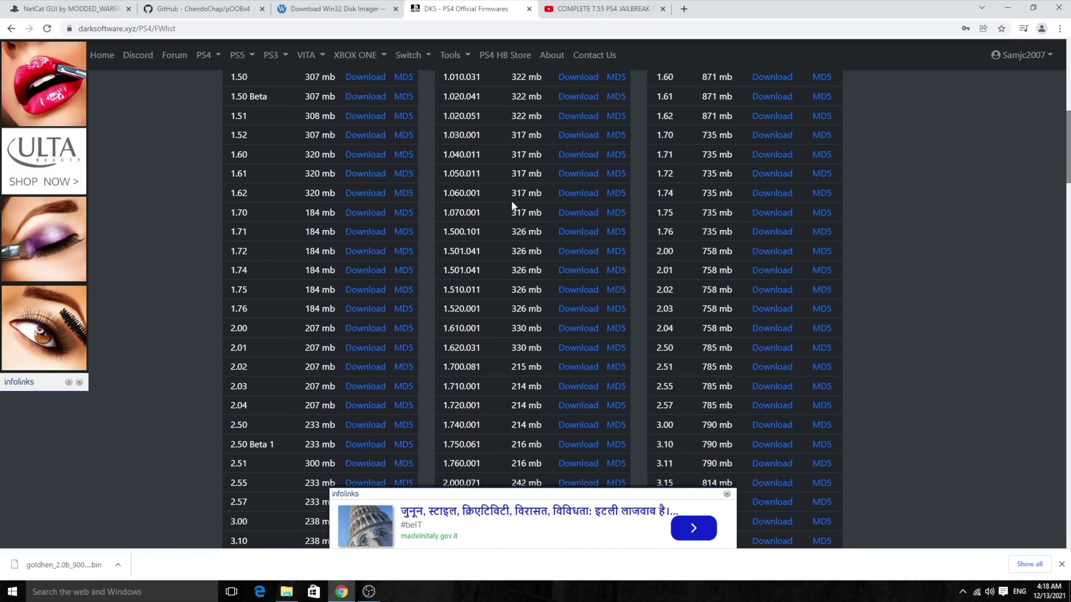
pyautogui.scroll(3, 261, 156)
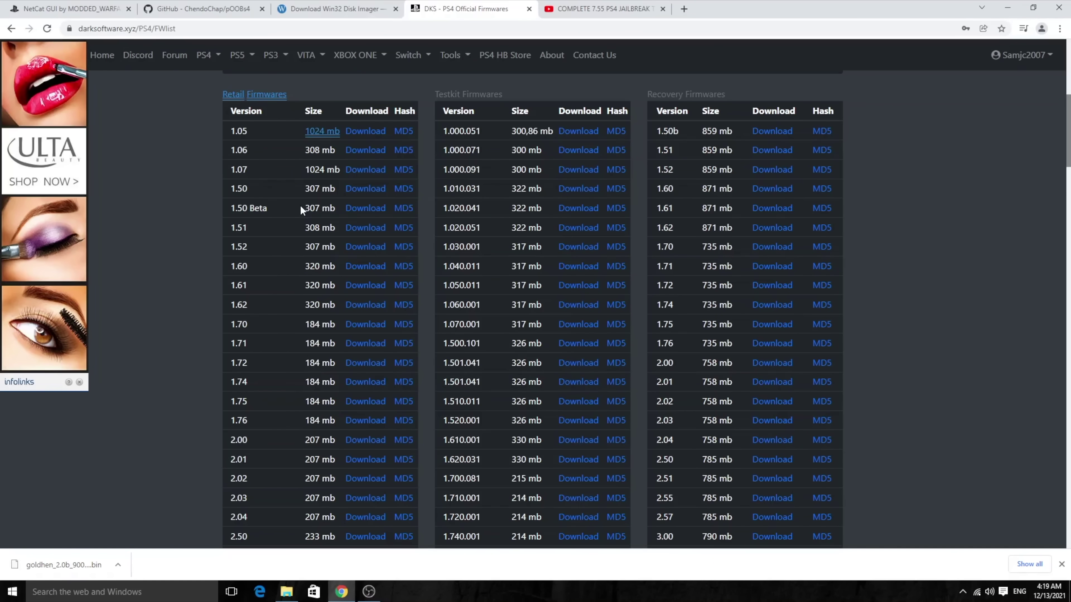
# - Locate firmware 9.00 in the Retail Firmwares table and highlight its version number and file size
pyautogui.scroll(-20, 300, 205)
pyautogui.scroll(-20, 301, 209)
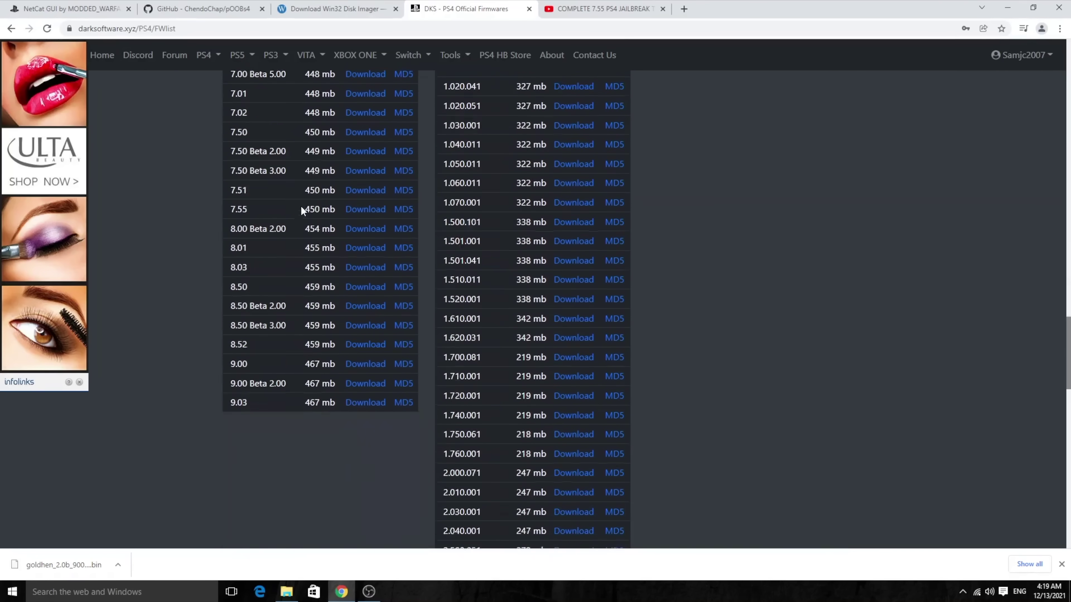
pyautogui.scroll(12, 301, 209)
pyautogui.scroll(-2, 271, 370)
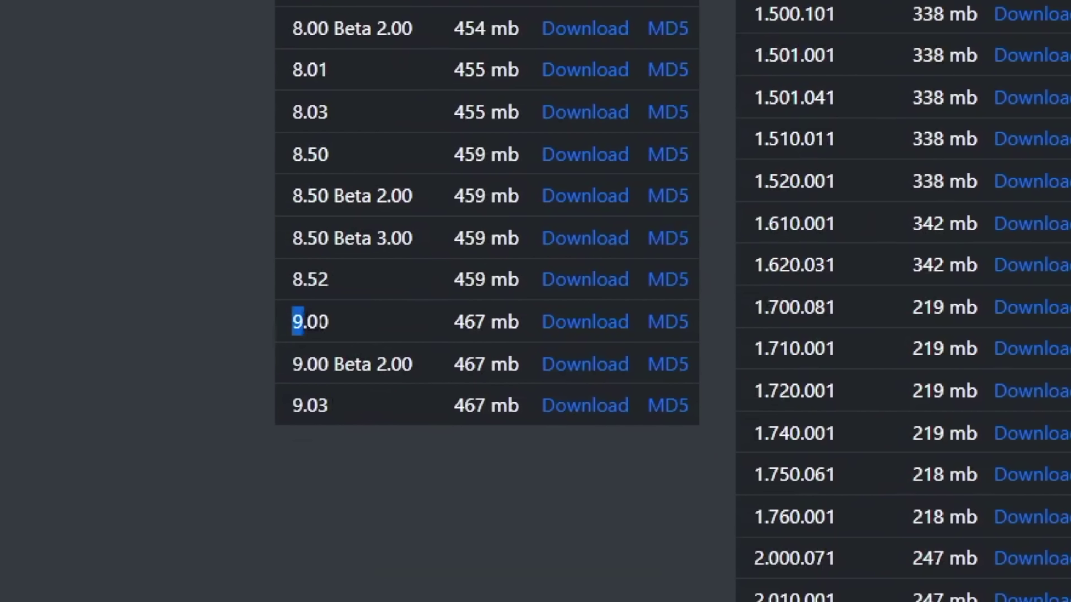
pyautogui.moveTo(231, 404); pyautogui.dragTo(322, 402)
pyautogui.click(305, 418)
pyautogui.moveTo(490, 319); pyautogui.dragTo(523, 322)
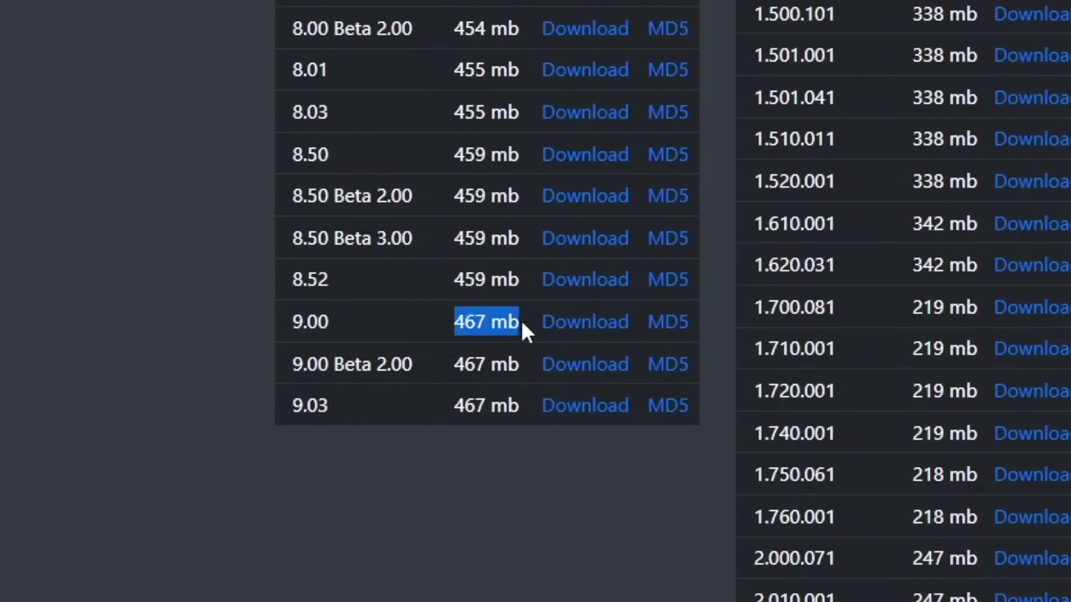
pyautogui.click(492, 330)
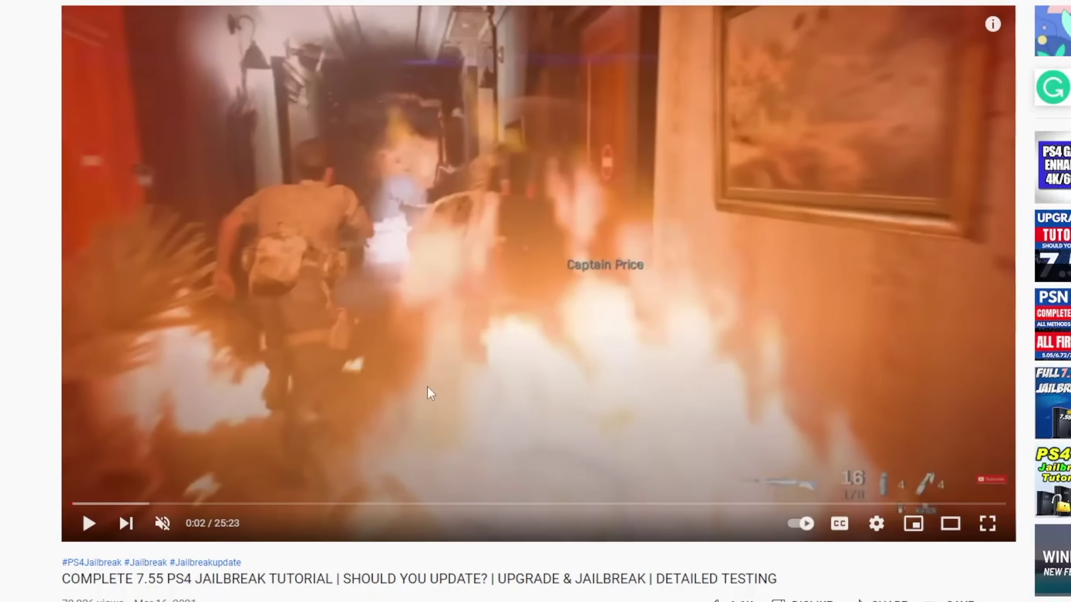
# - Play the 7.55 PS4 jailbreak tutorial on YouTube and skip through the firmware download section to about the three-minute mark
pyautogui.click(90, 523)
pyautogui.click(117, 504)
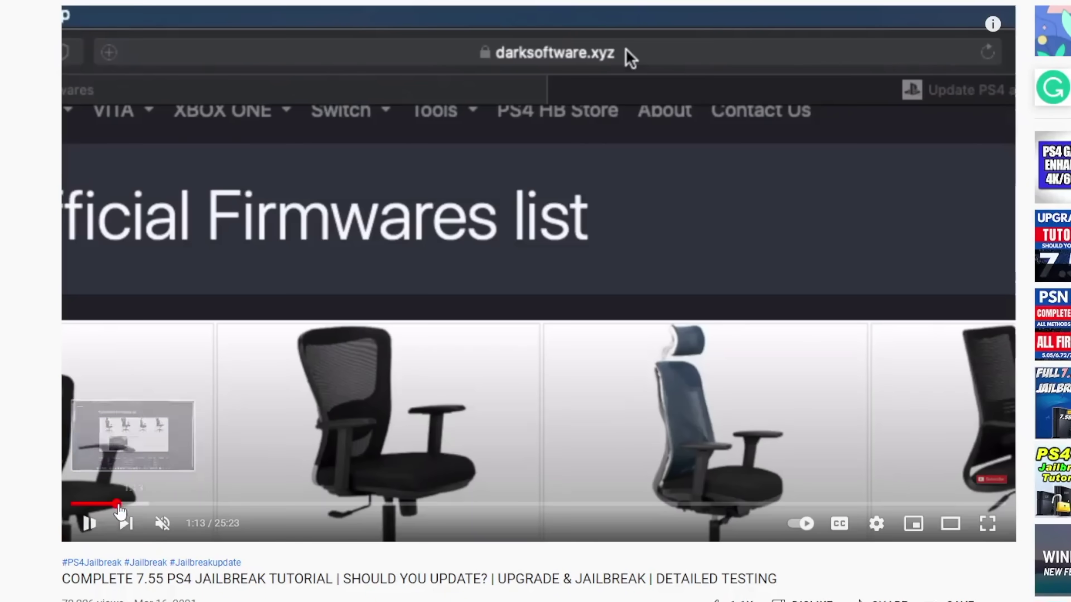
pyautogui.click(132, 504)
pyautogui.click(144, 504)
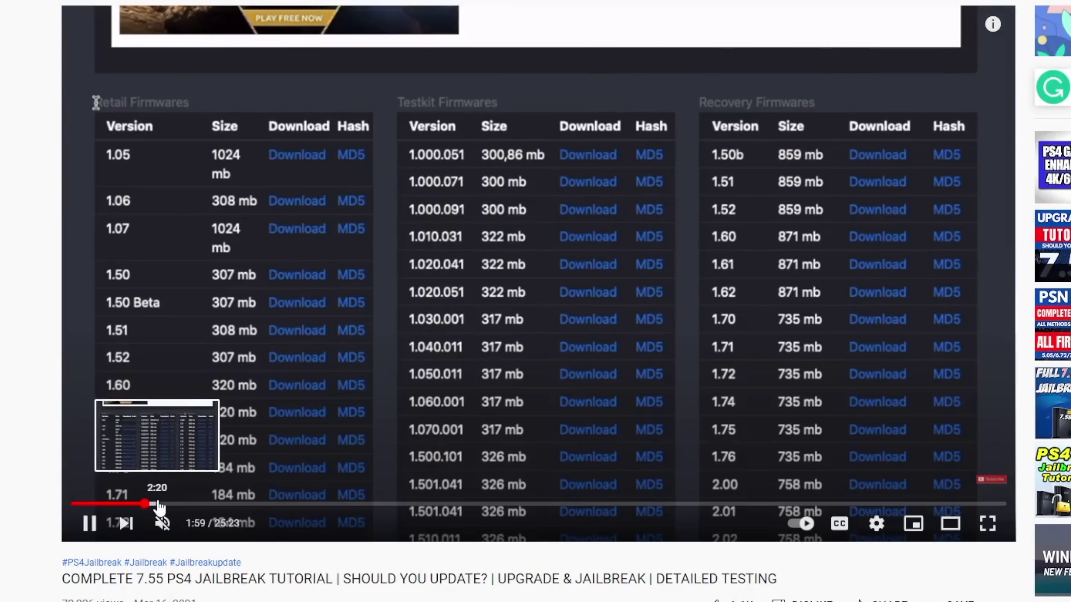
pyautogui.moveTo(158, 505); pyautogui.dragTo(159, 504)
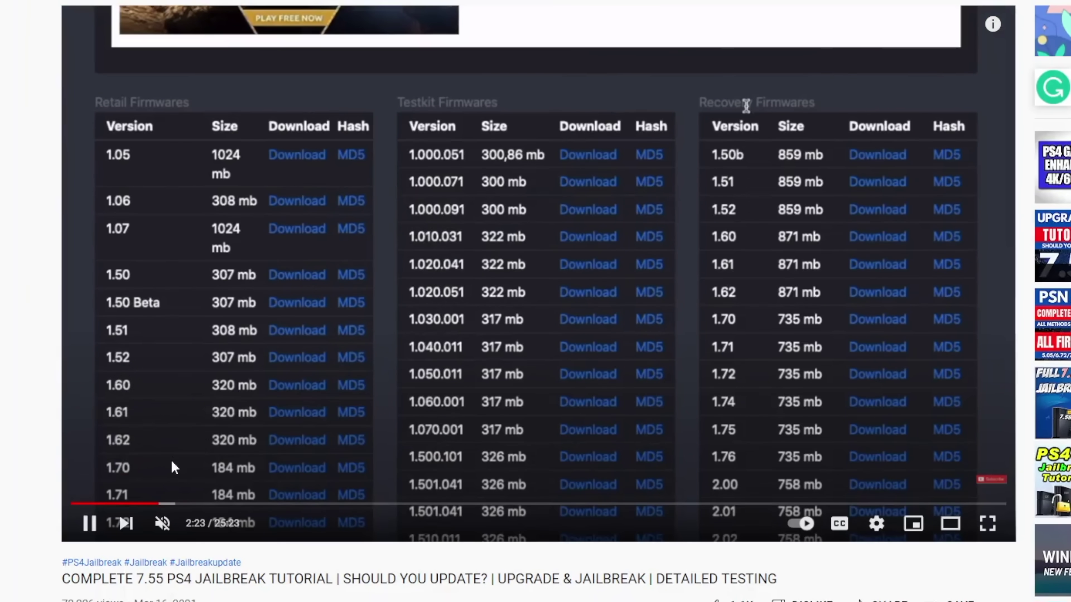
pyautogui.click(170, 504)
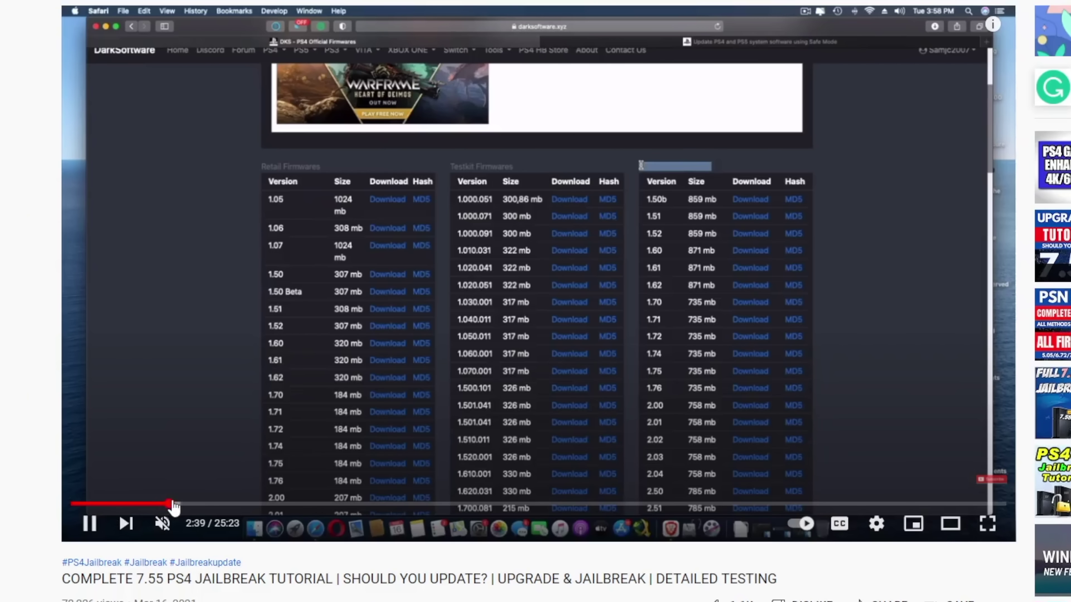
pyautogui.click(184, 505)
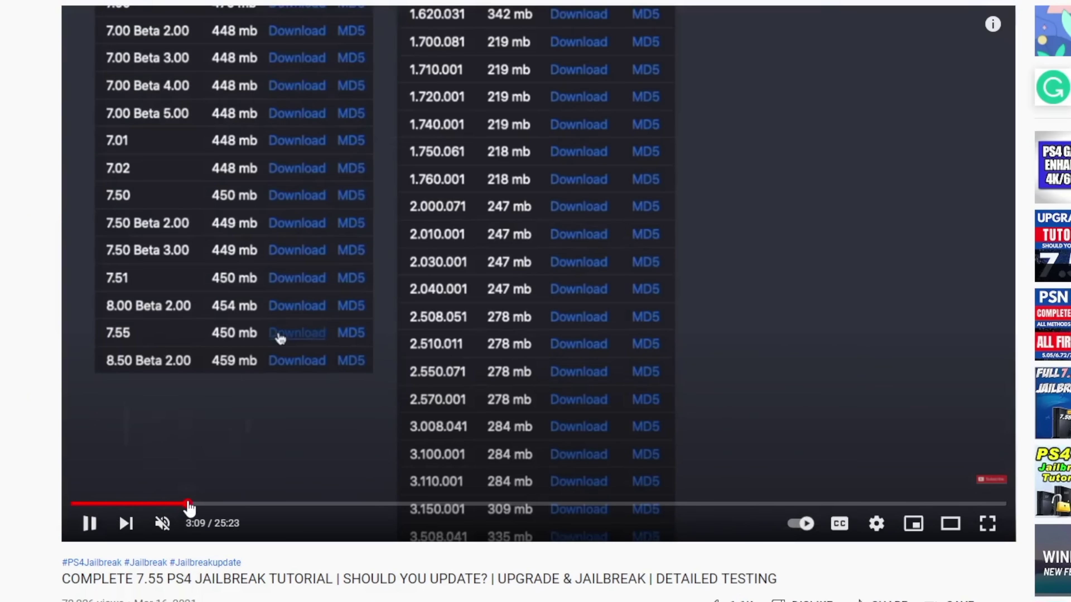
# - Skip ahead through the tutorial's section on the UPDATE folder and PS4UPDATE.PUP file to about 5:26
pyautogui.click(187, 505)
pyautogui.click(207, 504)
pyautogui.click(230, 505)
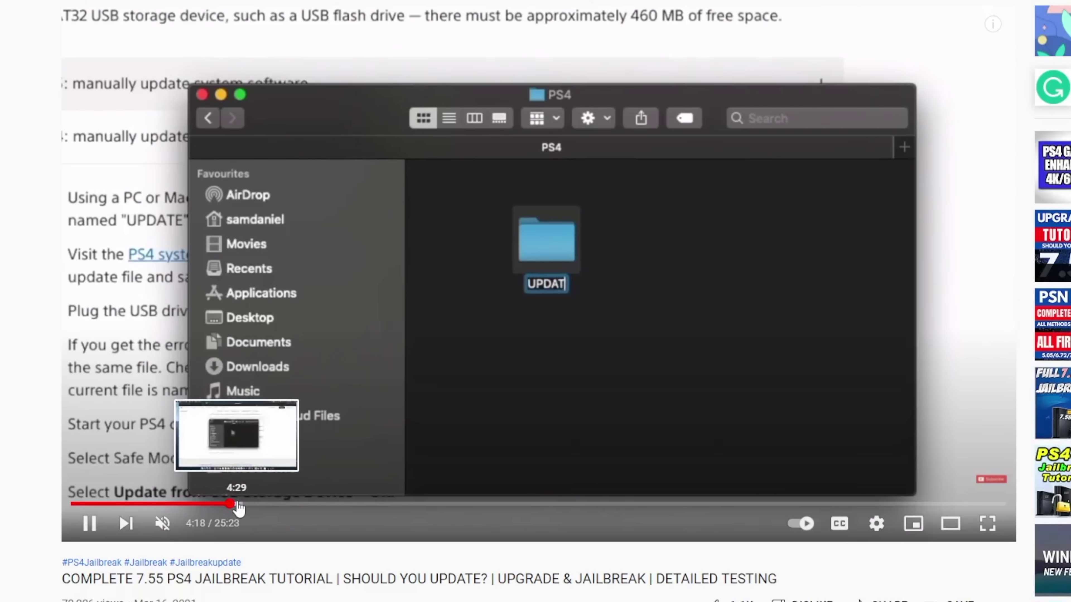
pyautogui.click(238, 505)
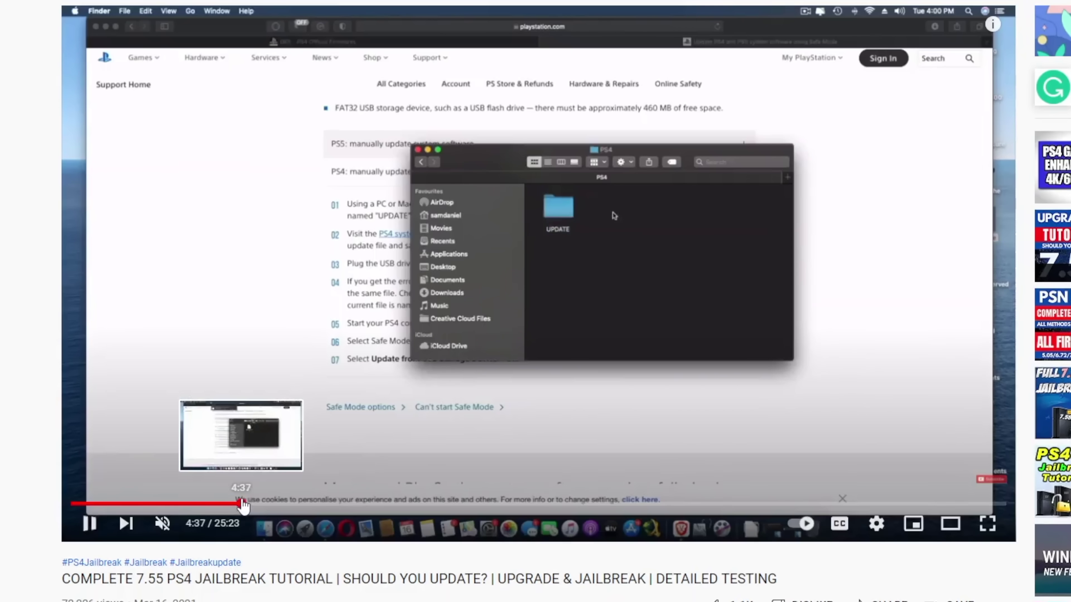
pyautogui.click(243, 504)
pyautogui.click(256, 504)
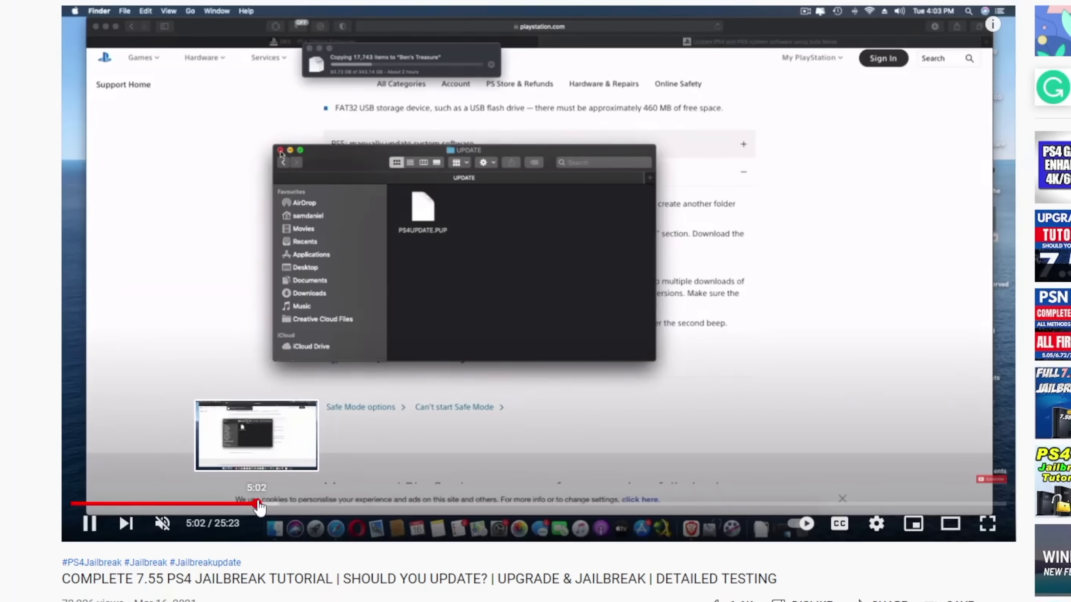
pyautogui.click(264, 505)
pyautogui.click(270, 505)
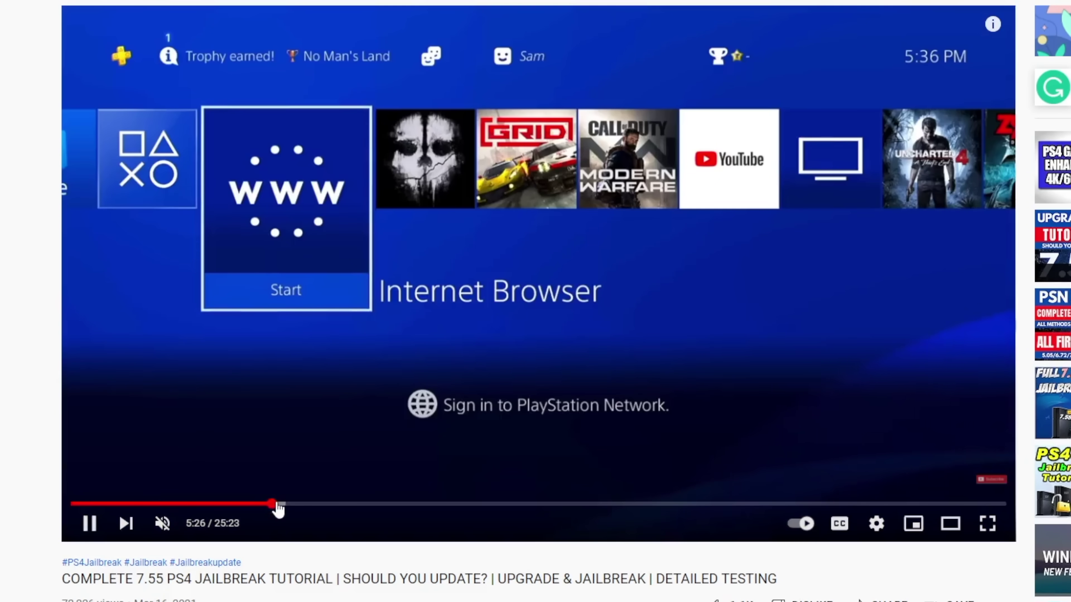
# - Skip through the tutorial's Enable Update payload and System Software Update sections to about 6:57
pyautogui.click(278, 505)
pyautogui.click(283, 504)
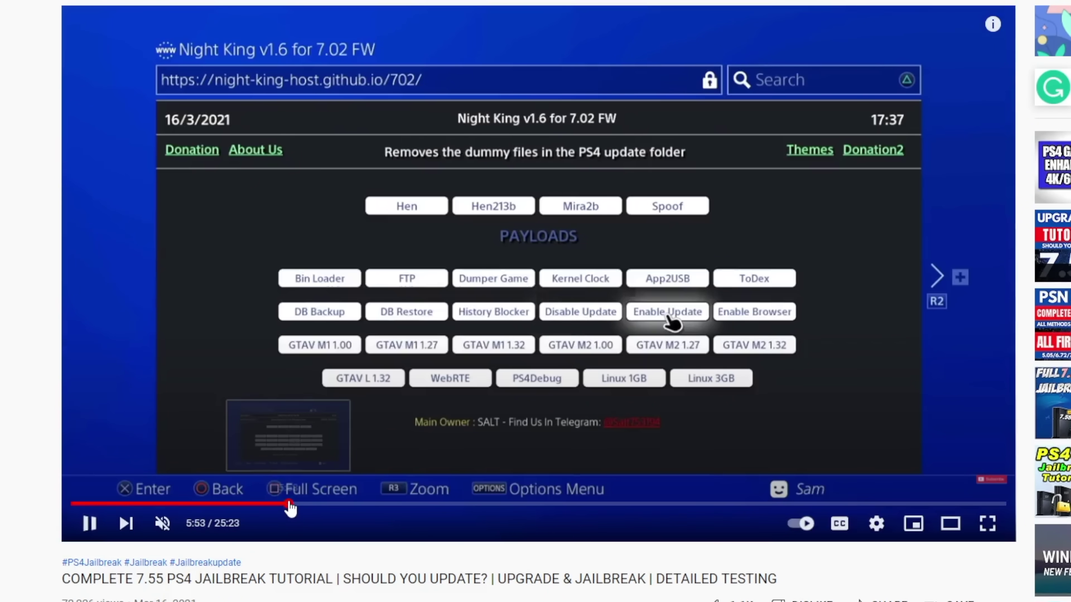
pyautogui.click(296, 505)
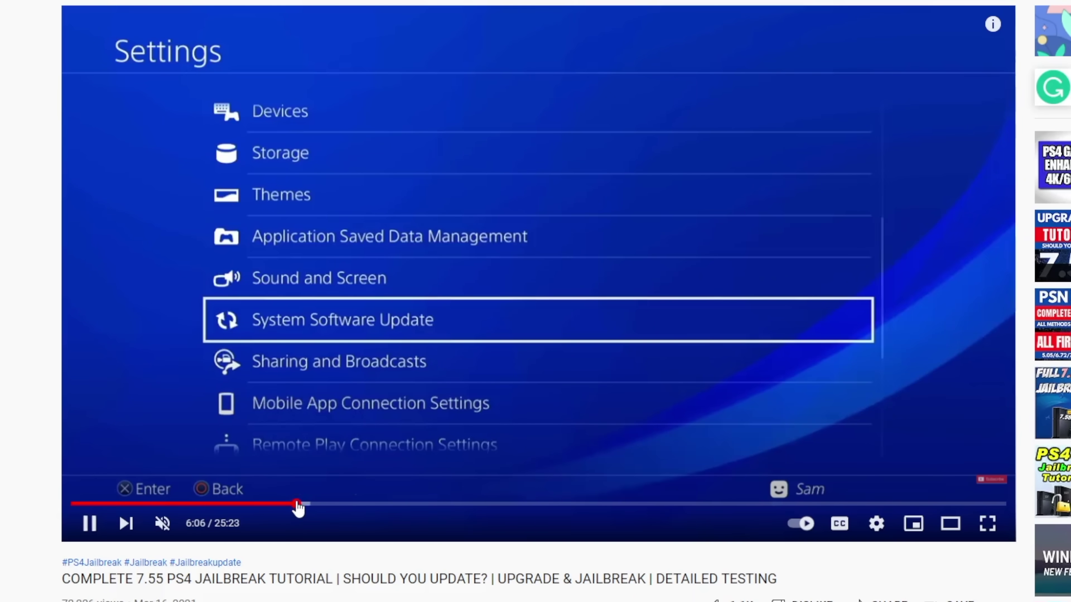
pyautogui.click(304, 505)
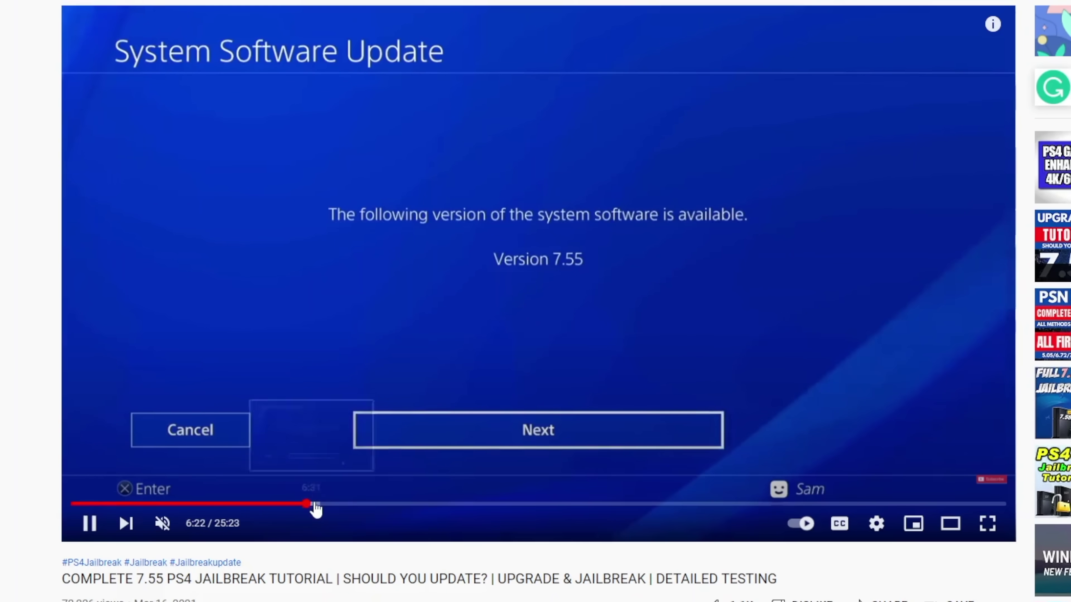
pyautogui.click(317, 505)
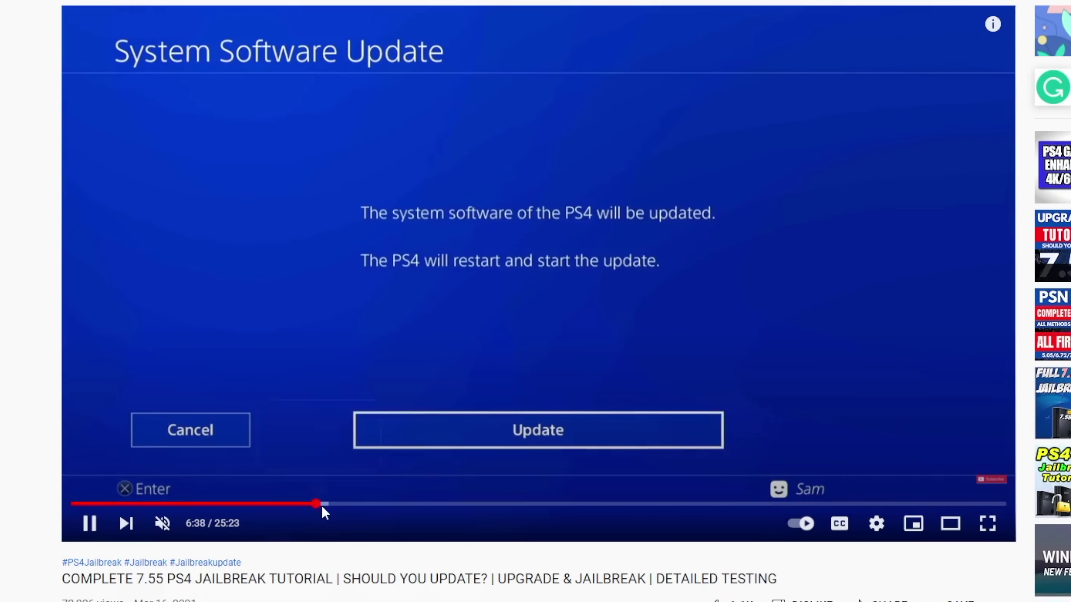
pyautogui.click(327, 504)
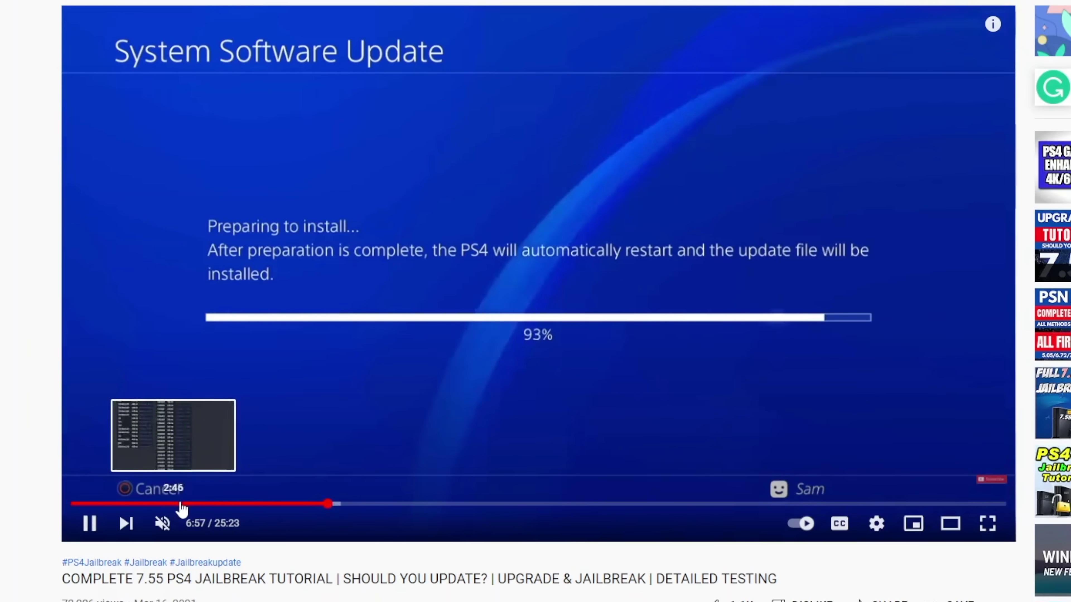
# - Skip the tutorial to about 7:35, pause it, and view the video's details below the player
pyautogui.click(341, 505)
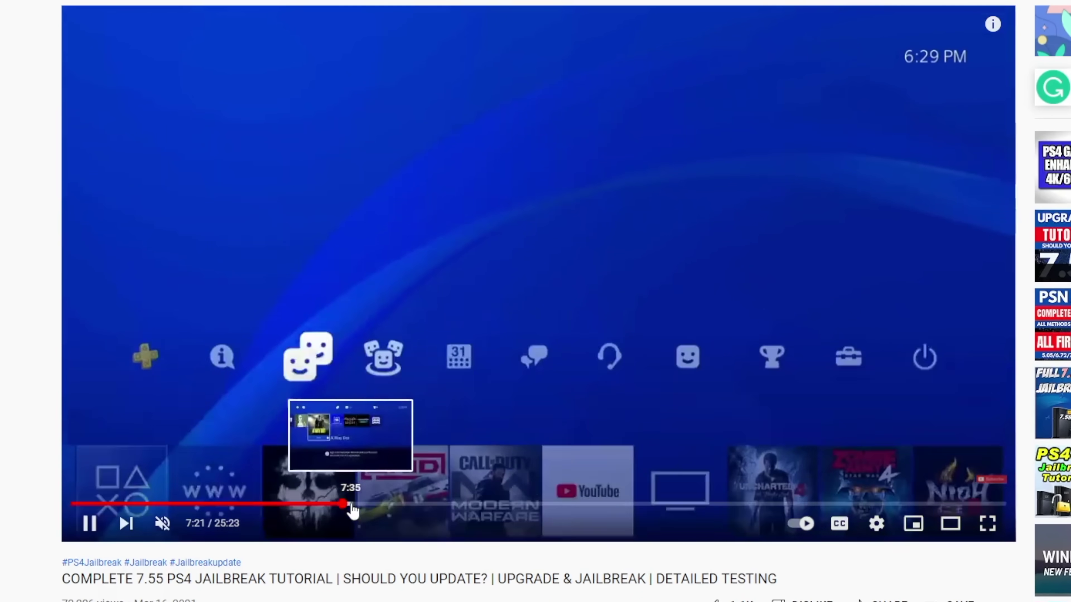
pyautogui.click(352, 504)
pyautogui.scroll(-2, 349, 490)
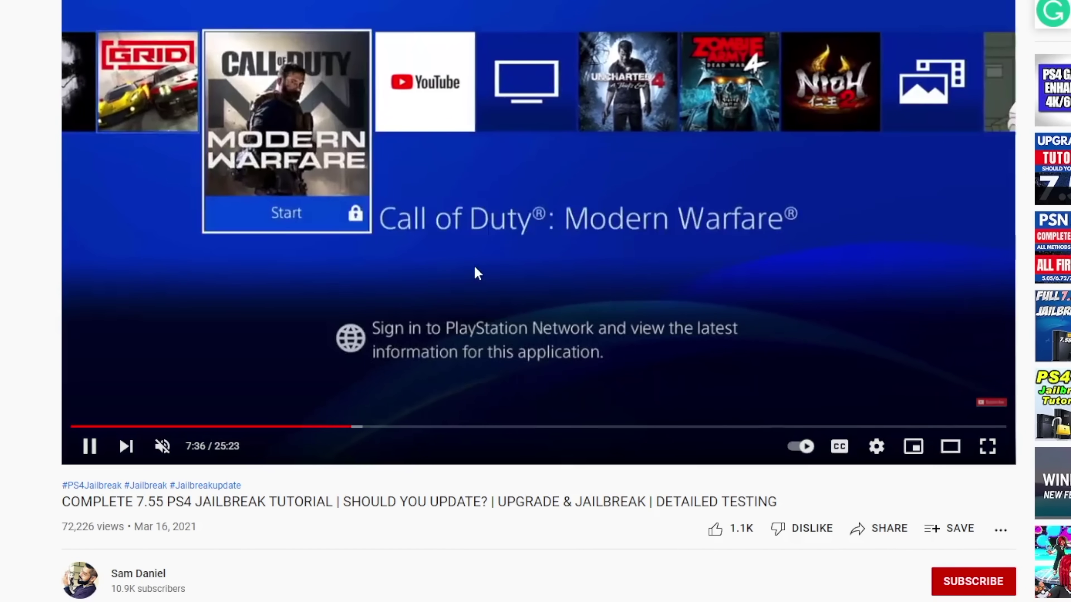
pyautogui.click(478, 274)
pyautogui.scroll(-3, 438, 422)
pyautogui.scroll(4, 753, 355)
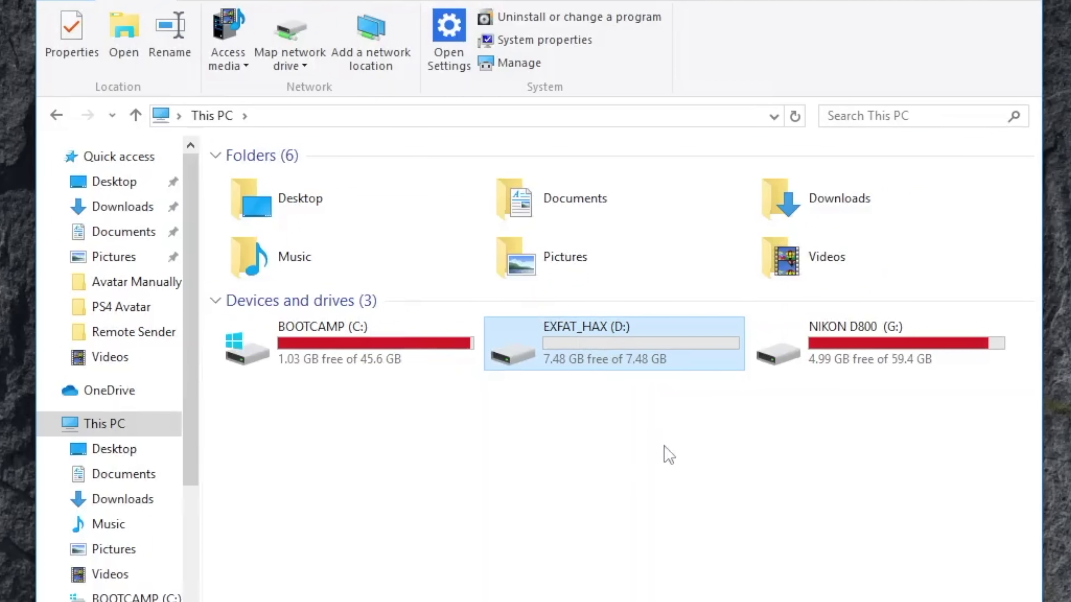
# - In File Explorer, examine the EXFAT_HAX (D:) drive listed under This PC
pyautogui.click(629, 455)
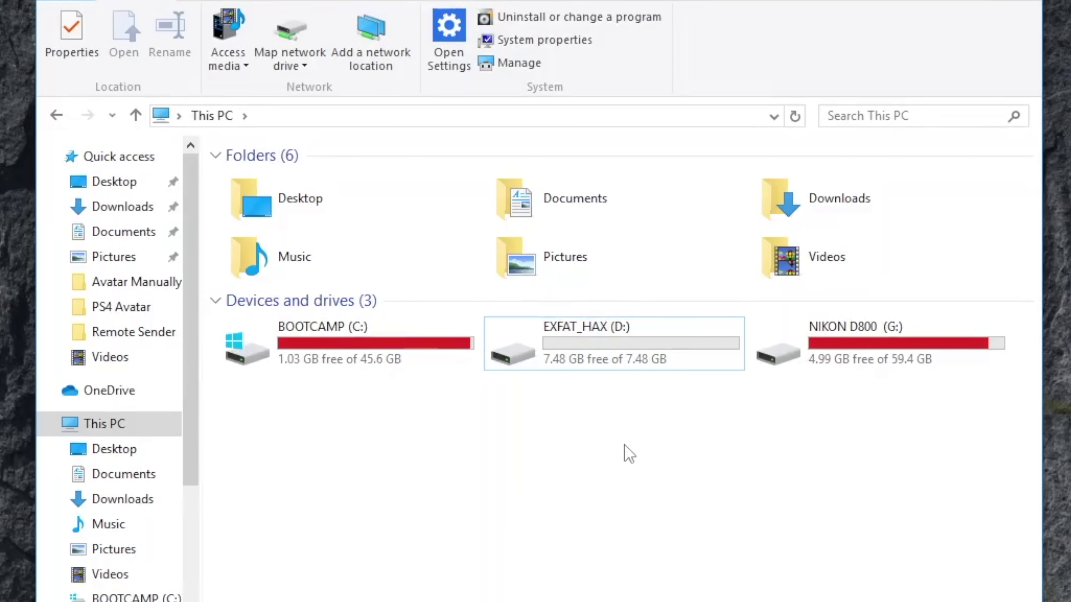
pyautogui.click(624, 363)
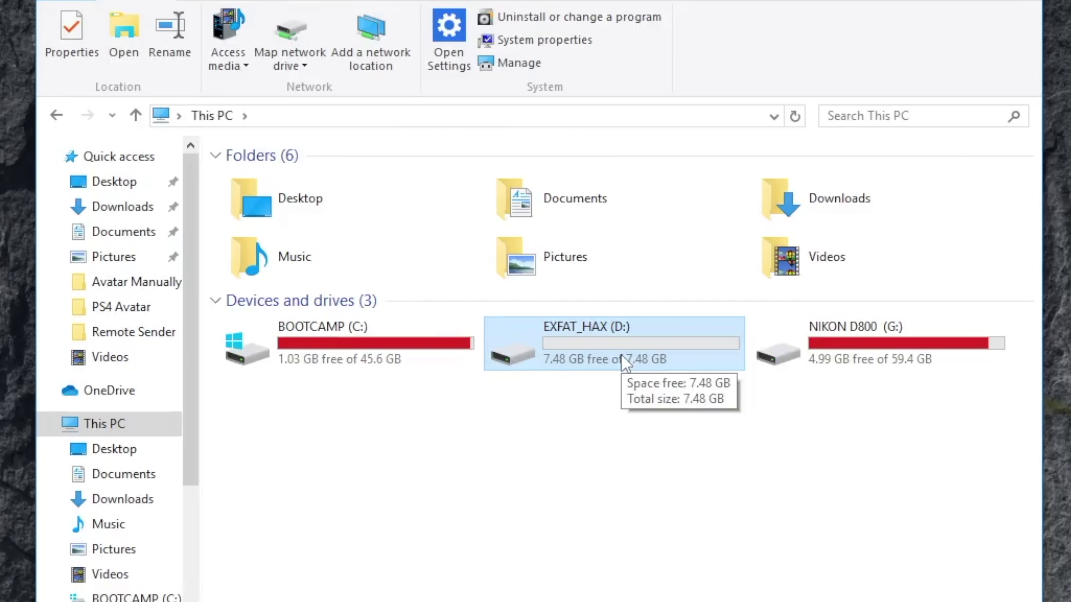
pyautogui.click(628, 469)
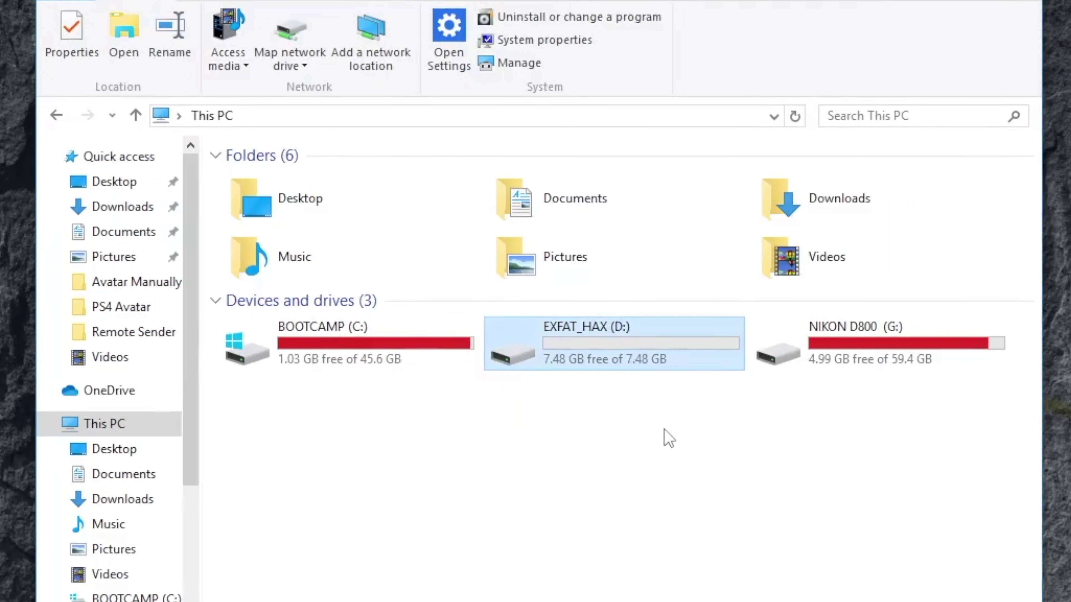
pyautogui.click(629, 363)
pyautogui.click(633, 440)
pyautogui.click(646, 360)
pyautogui.click(643, 443)
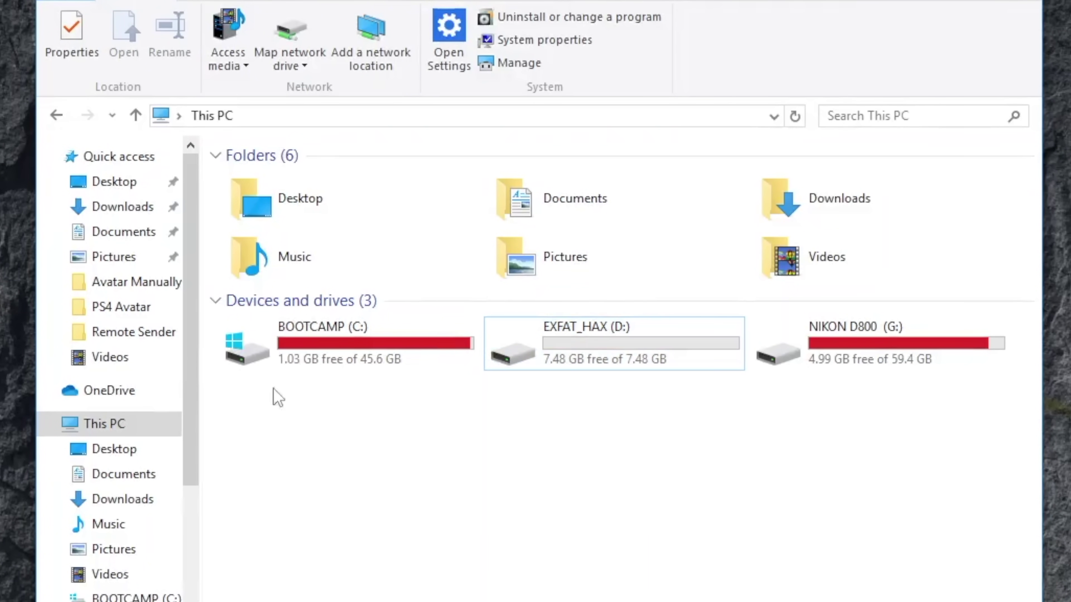
pyautogui.moveTo(472, 135); pyautogui.dragTo(516, 223)
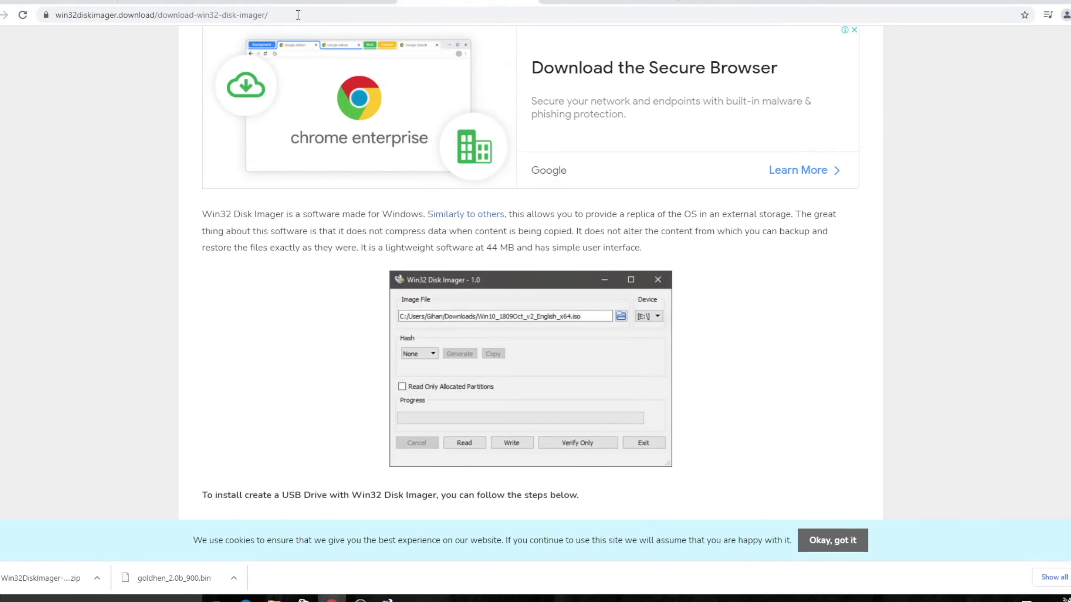
# - In Chrome, review the Win32 Disk Imager download page and its address, and switch to the ChendoChap/pOOBs4 GitHub repository
pyautogui.click(298, 15)
pyautogui.click(82, 260)
pyautogui.scroll(-3, 557, 317)
pyautogui.scroll(2, 561, 313)
pyautogui.scroll(-1, 563, 313)
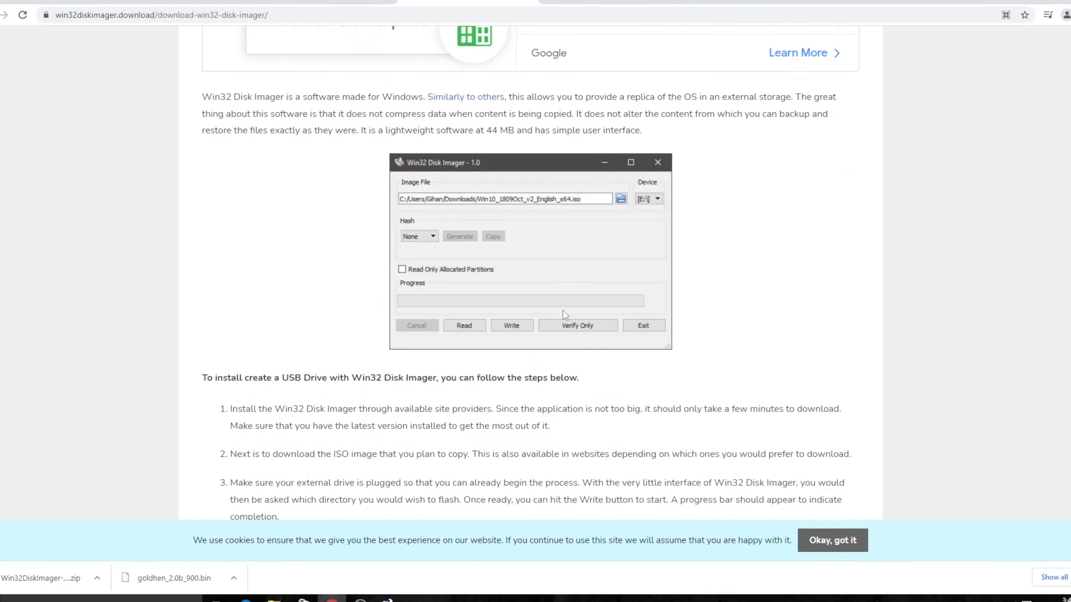
pyautogui.hotkey('ctrl', '2')
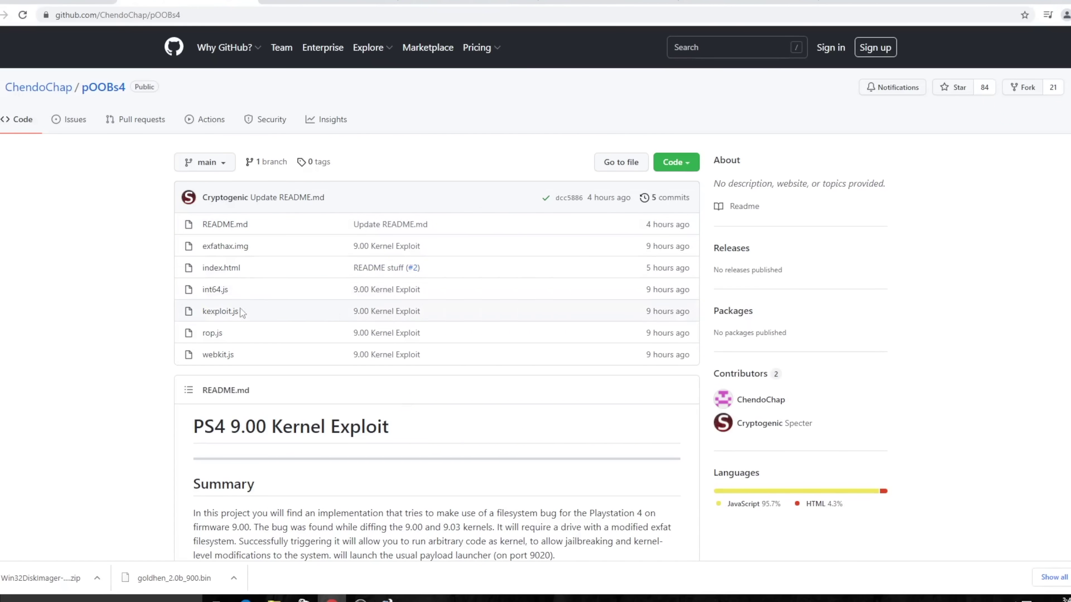
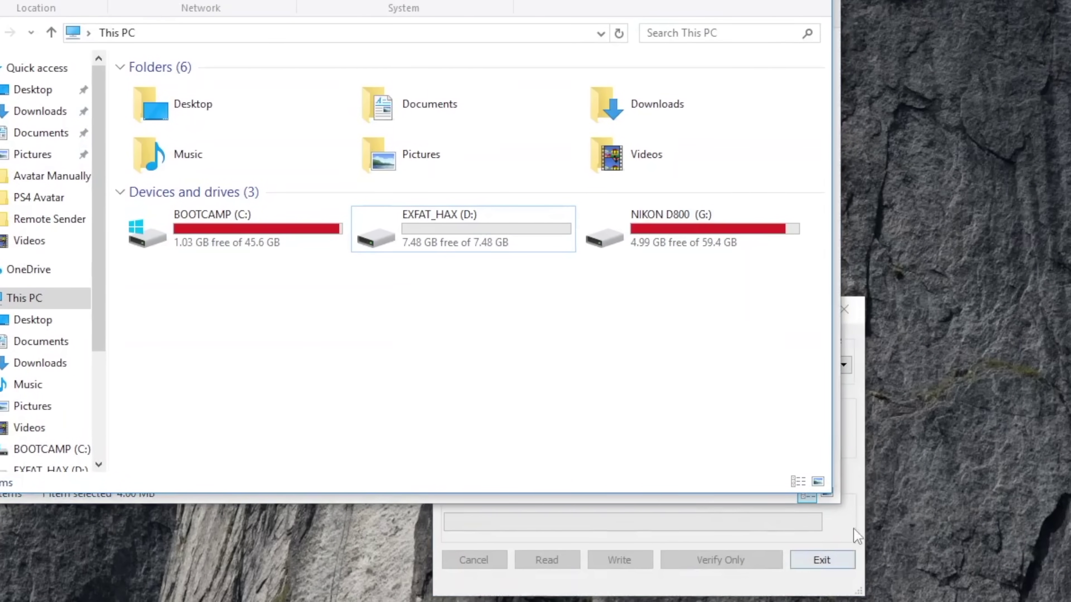
# - In Win32 Disk Imager, choose the D: drive as the target device
pyautogui.click(647, 327)
pyautogui.moveTo(648, 327); pyautogui.dragTo(437, 325)
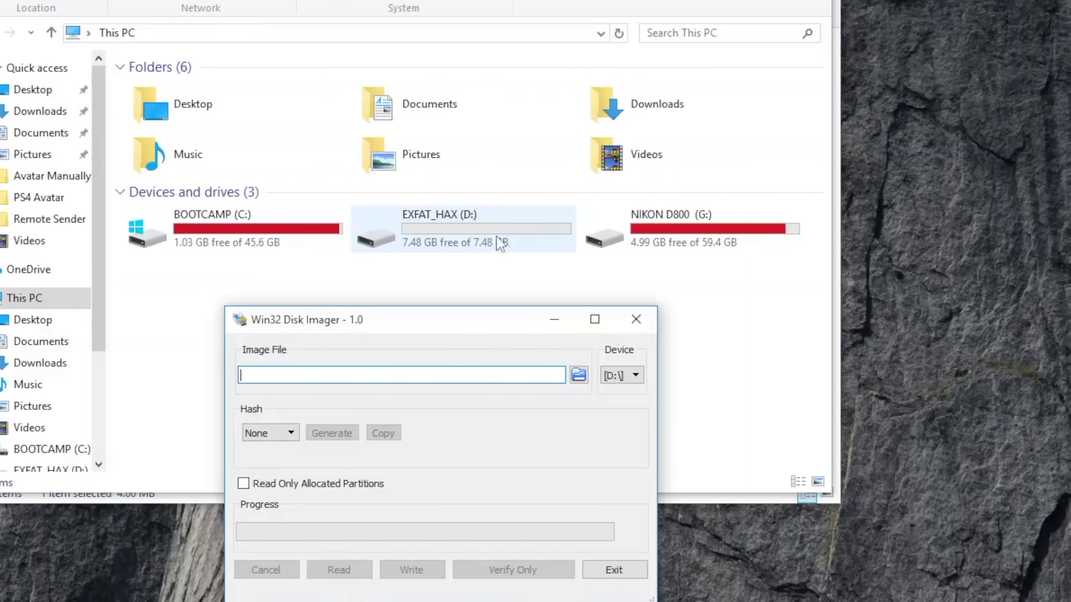
pyautogui.click(637, 376)
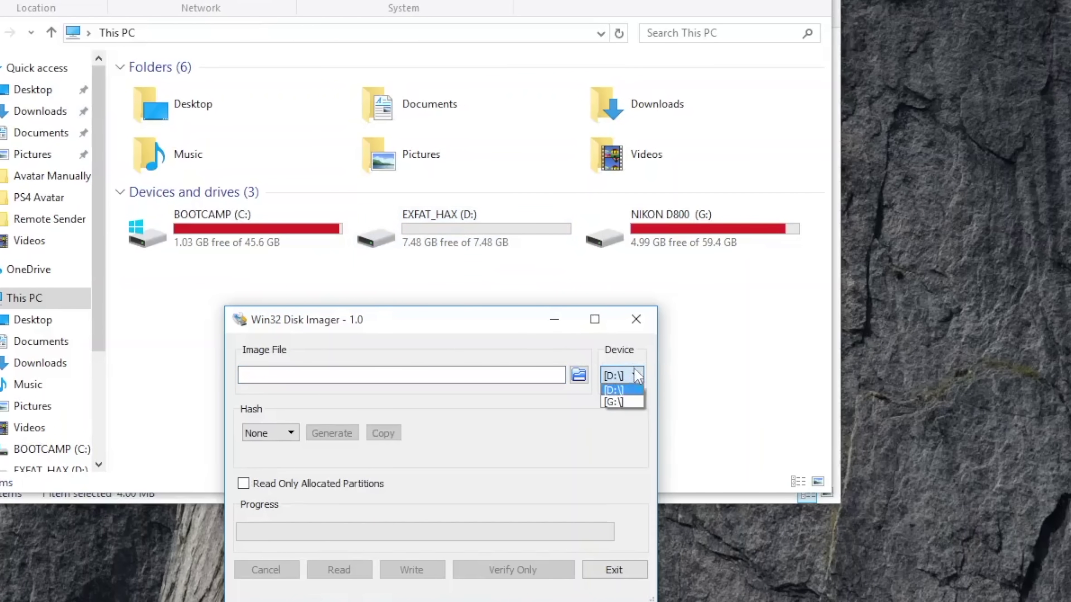
pyautogui.click(619, 390)
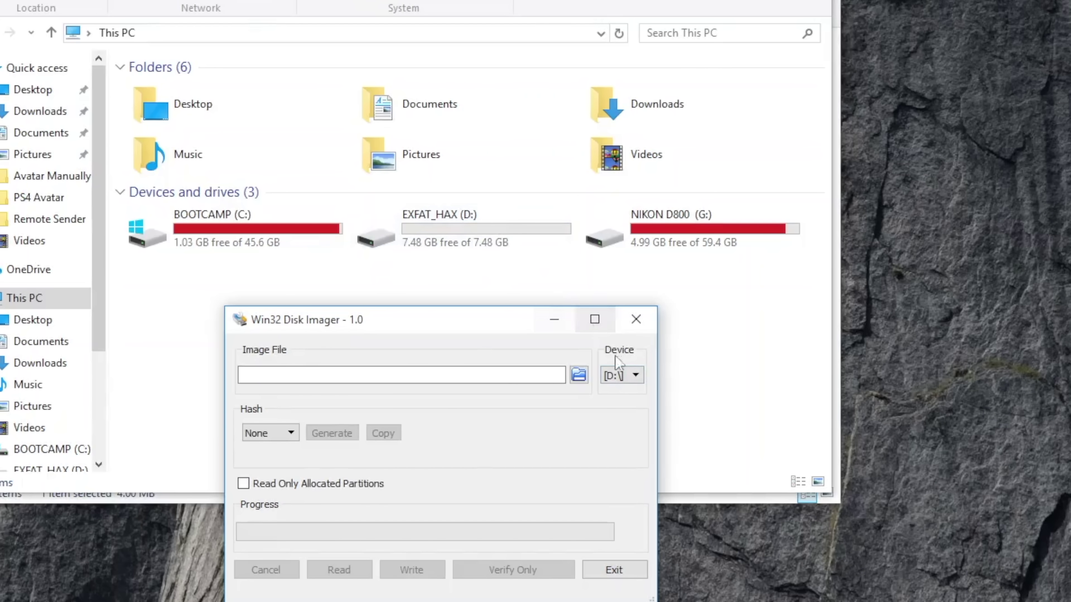
pyautogui.click(629, 377)
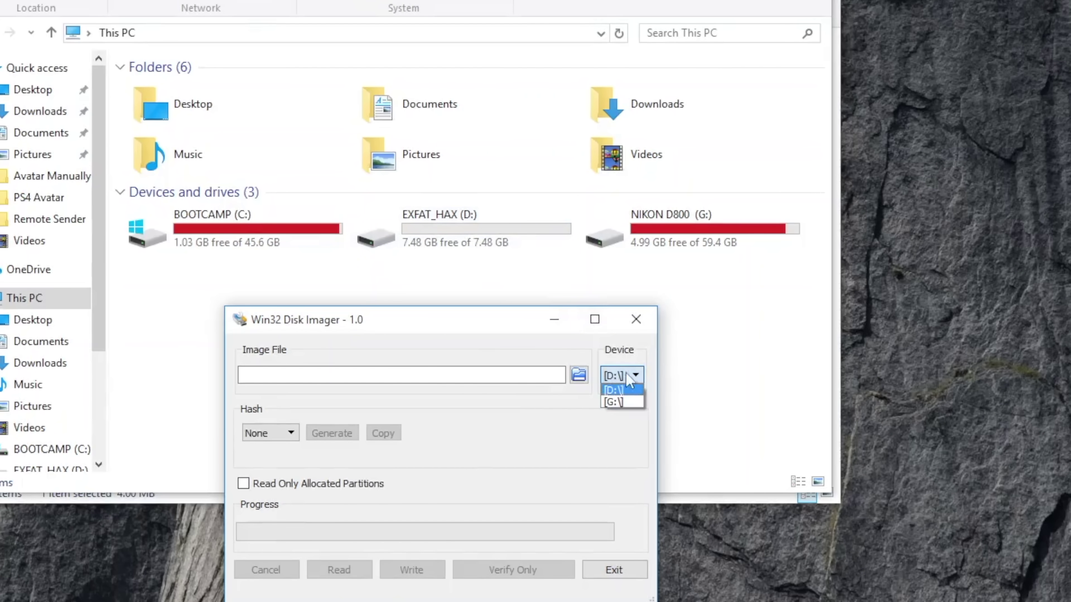
pyautogui.click(627, 393)
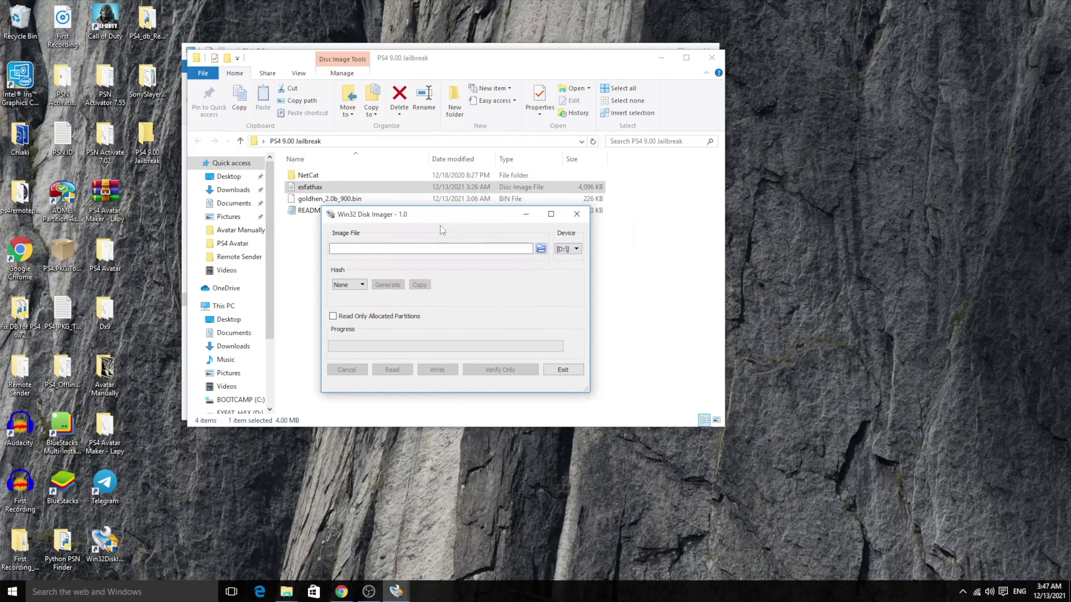
# - Load exfathax.img from the desktop's PS4 9.00 Jailbreak folder as the image file and check its path
pyautogui.click(541, 248)
pyautogui.click(368, 346)
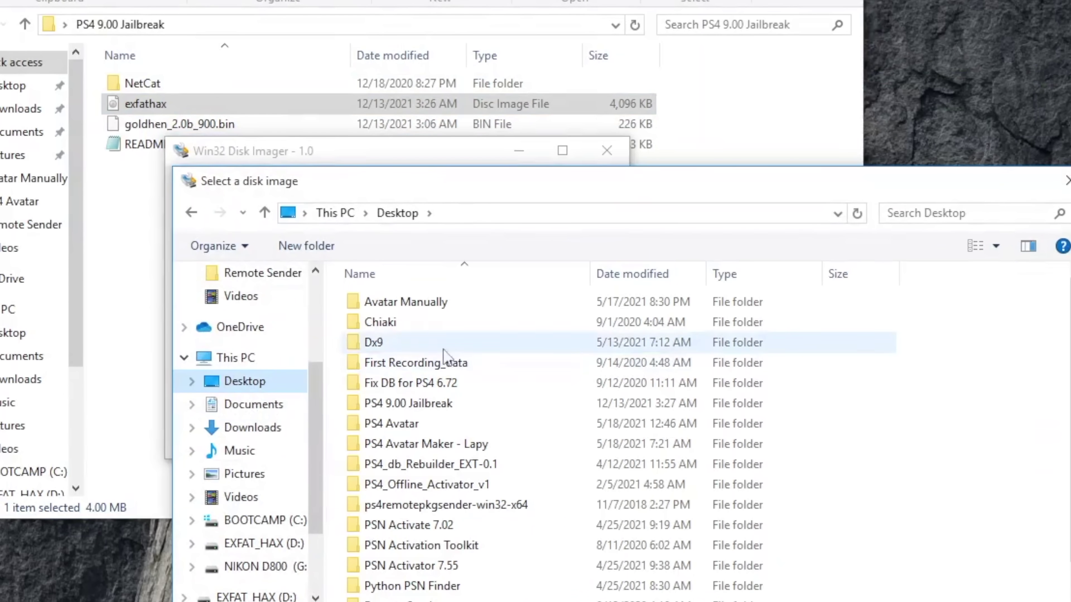
pyautogui.scroll(-1, 422, 380)
pyautogui.doubleClick(407, 382)
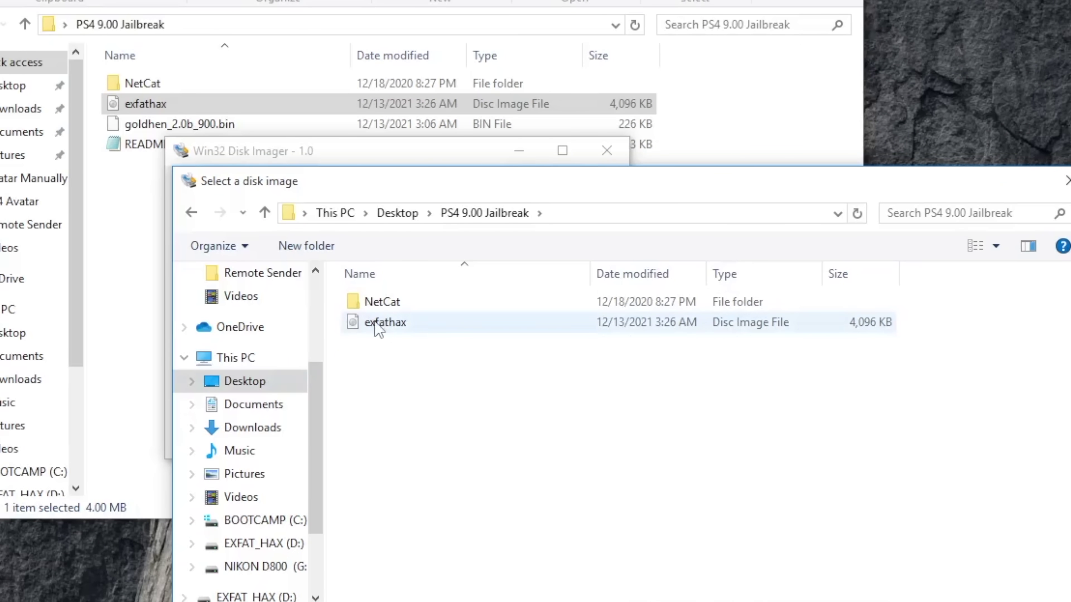
pyautogui.click(400, 326)
pyautogui.doubleClick(409, 331)
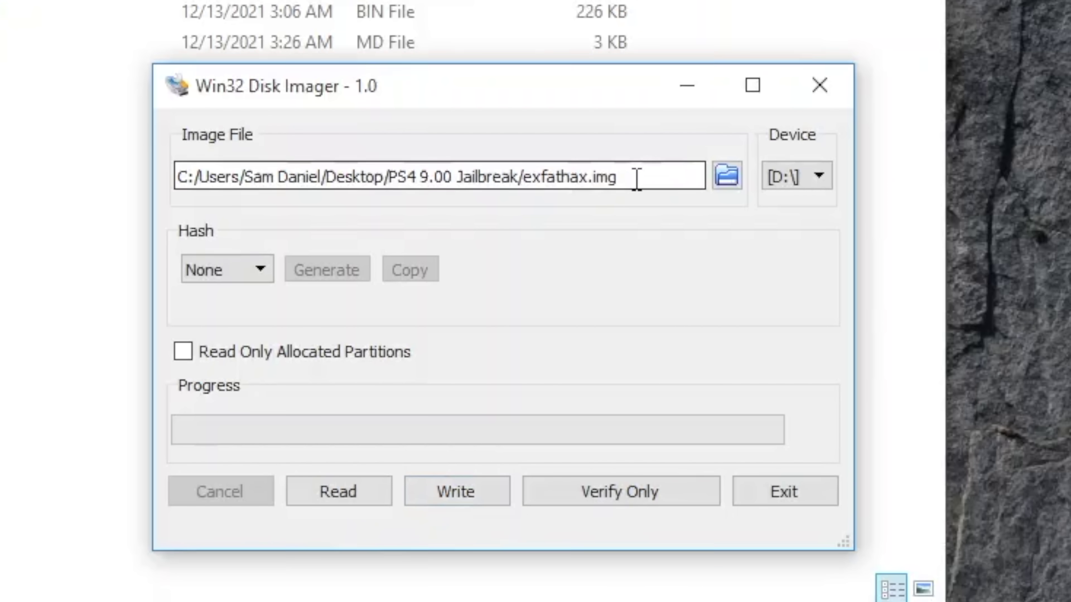
pyautogui.moveTo(483, 213); pyautogui.dragTo(176, 212)
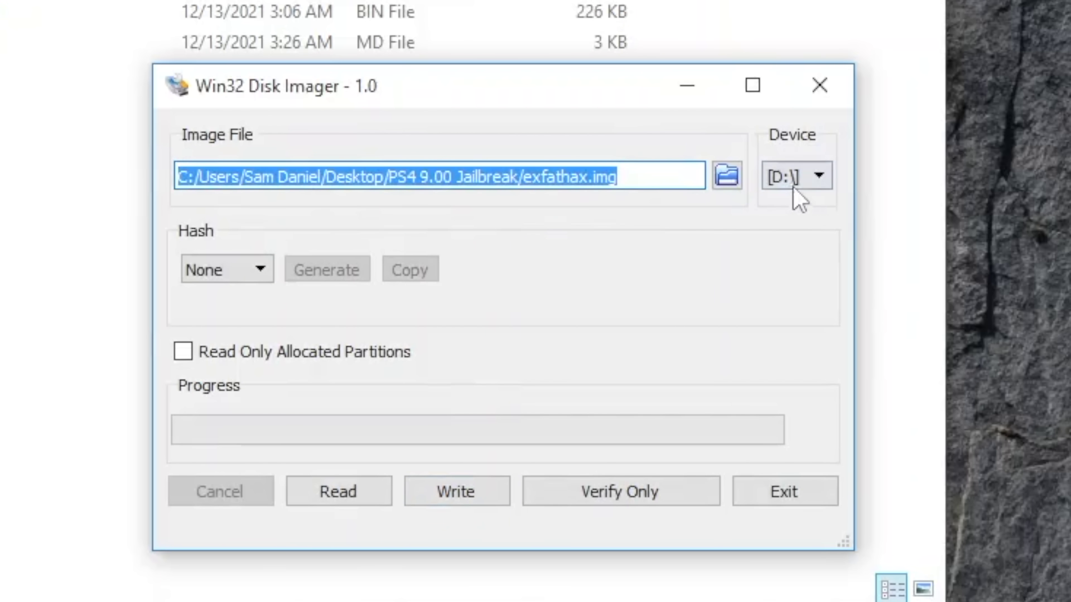
pyautogui.press('End')
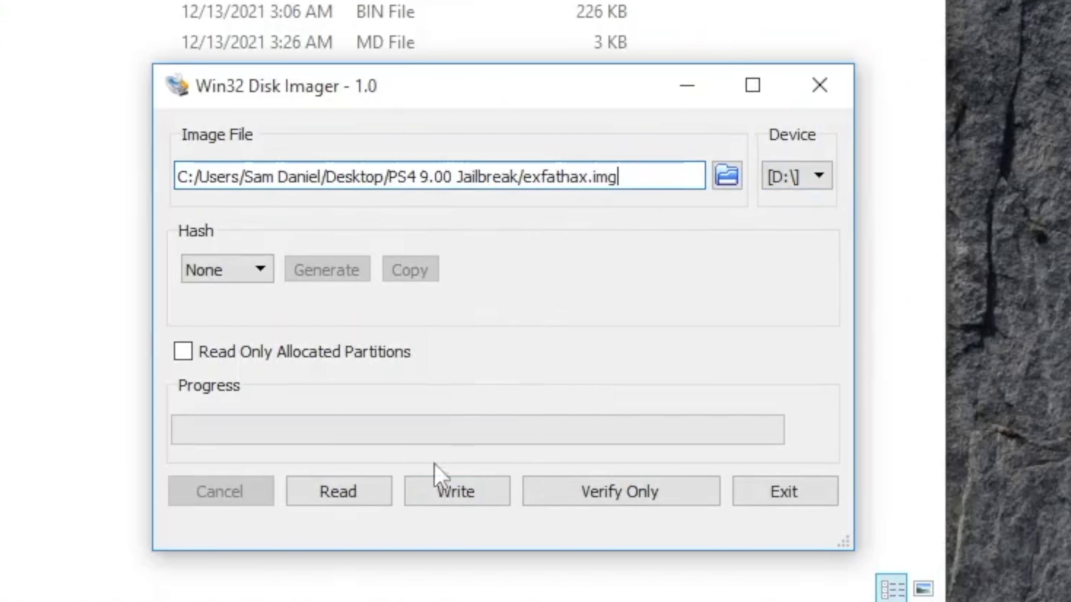
# - Write the exfathax.img image to the D: drive, accept the overwrite, and dismiss the completion message
pyautogui.click(469, 496)
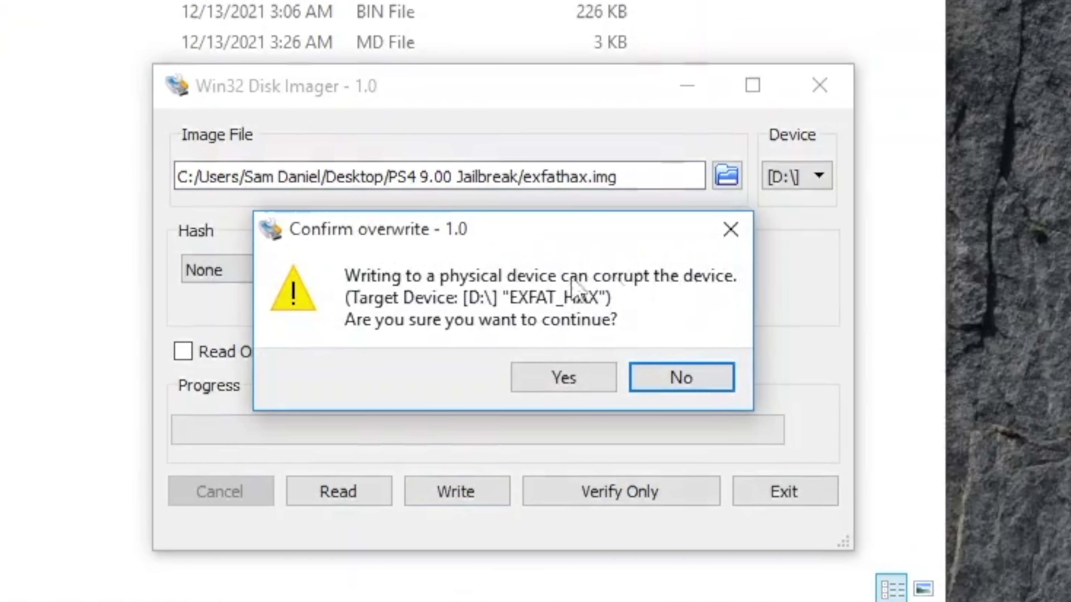
pyautogui.click(563, 377)
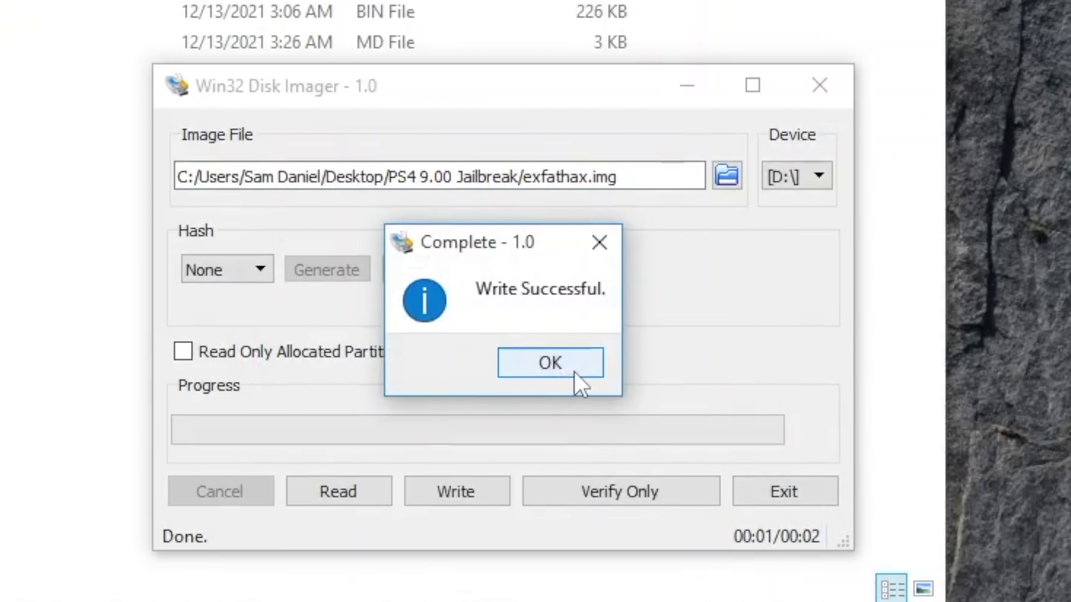
pyautogui.click(575, 372)
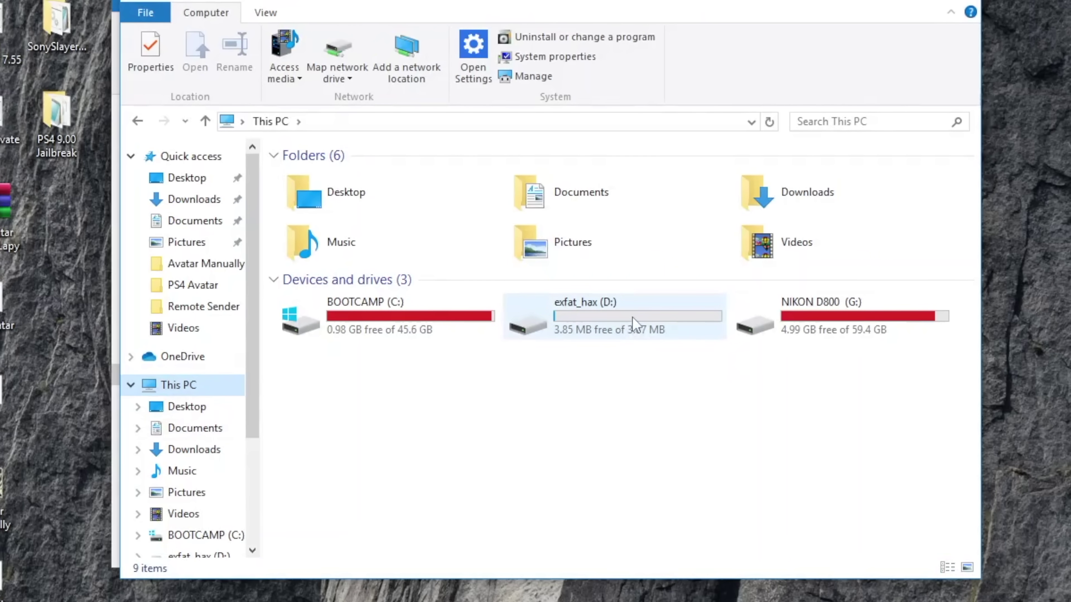
# - In File Explorer, open the formatting options for the exfat_hax (D:) drive
pyautogui.rightClick(606, 325)
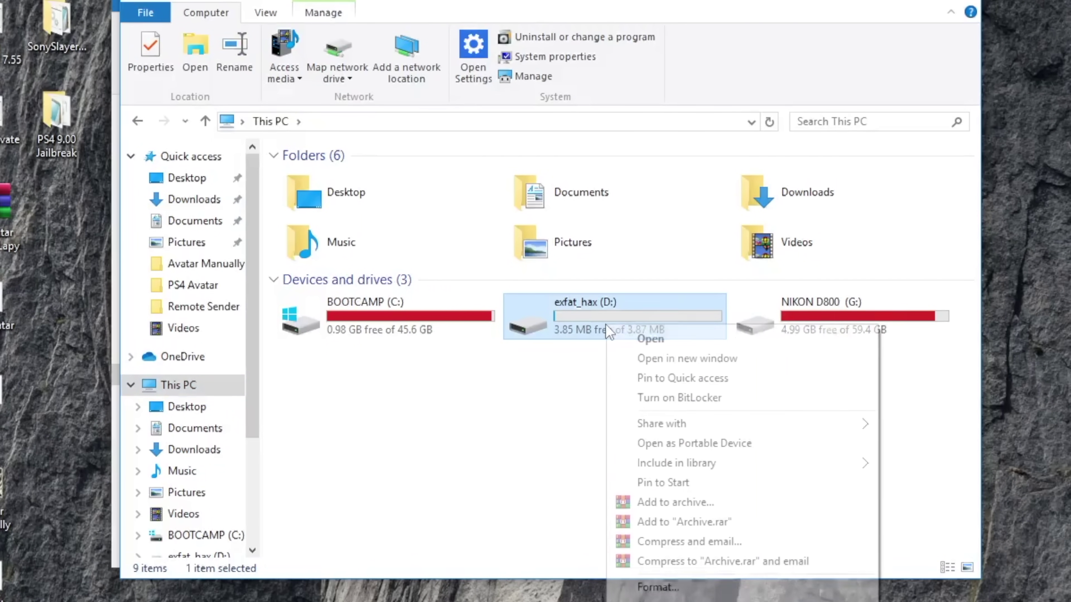
pyautogui.click(658, 599)
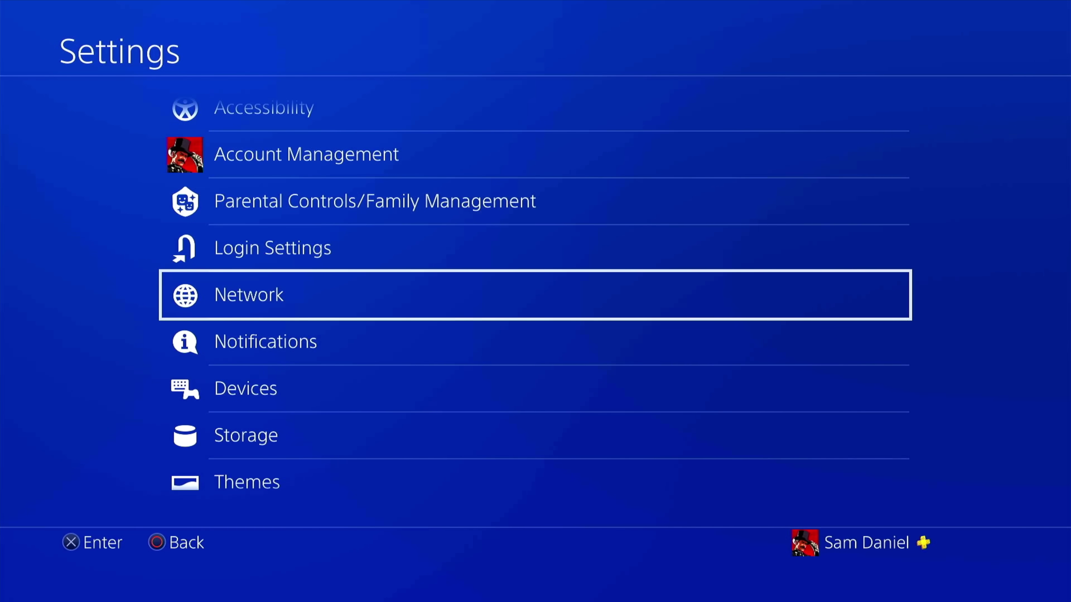
# - In the PS4 Settings, view the network connection status and check the console's IP address
pyautogui.press('Return')
pyautogui.press('Up')
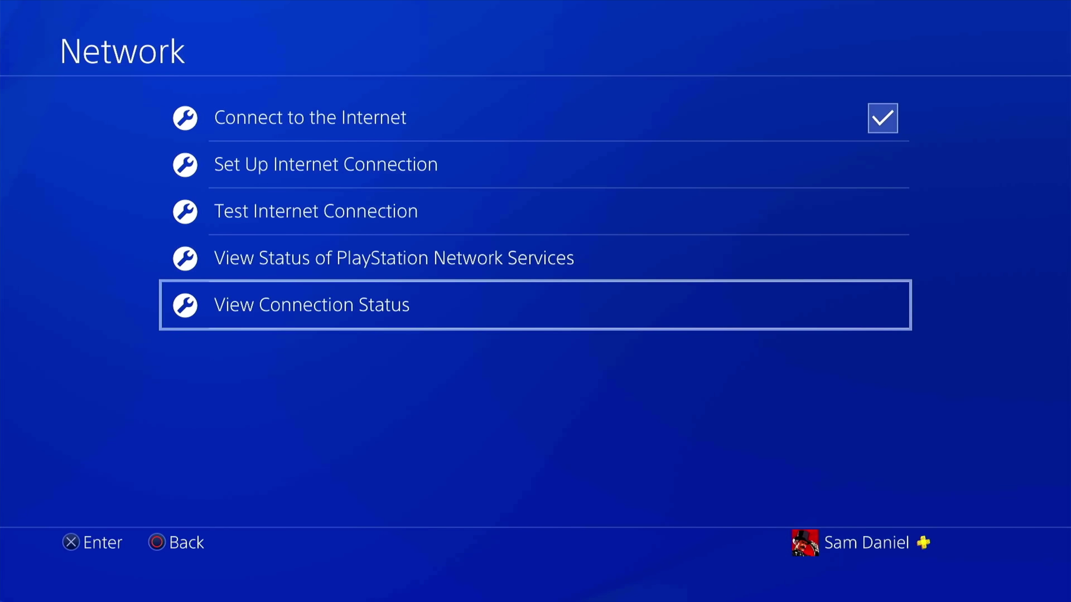
pyautogui.press('Return')
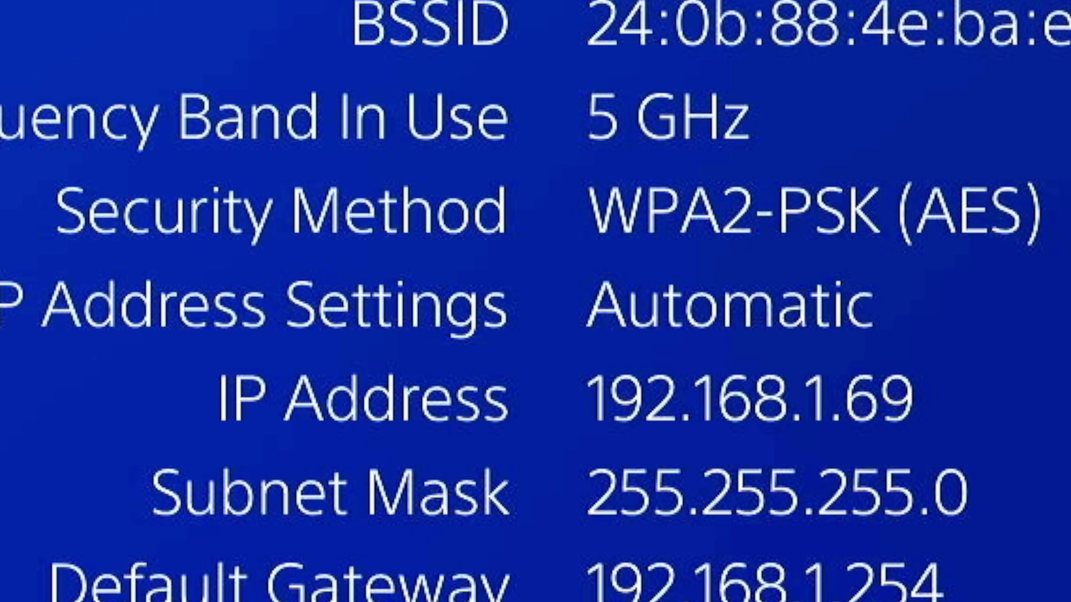
pyautogui.scroll(-3, 535, 301)
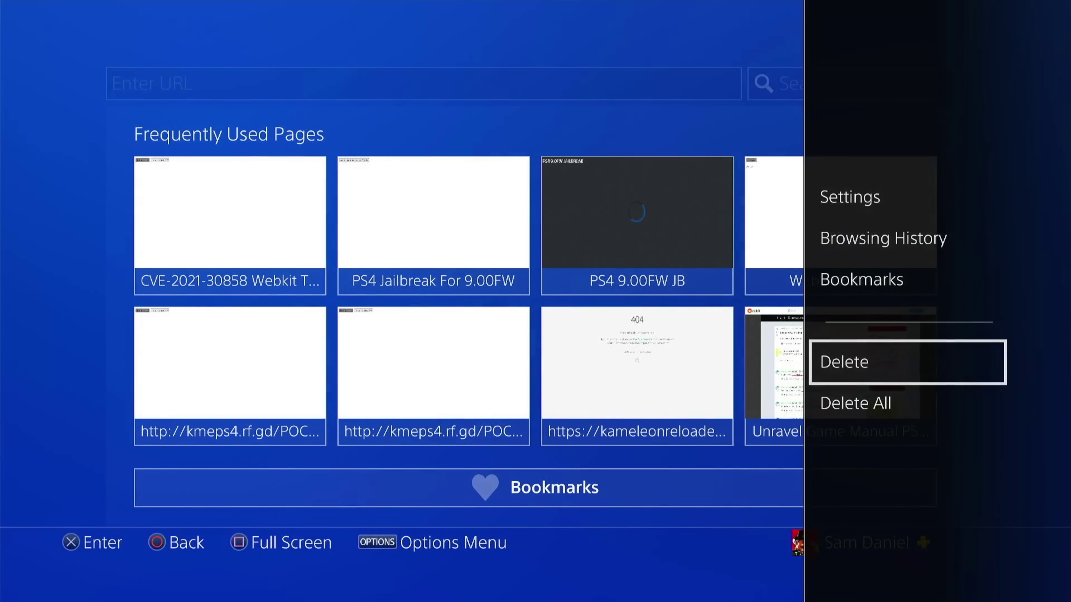
# - In the PS4 Internet Browser's options, highlight the Bookmarks entry
pyautogui.press('Up')
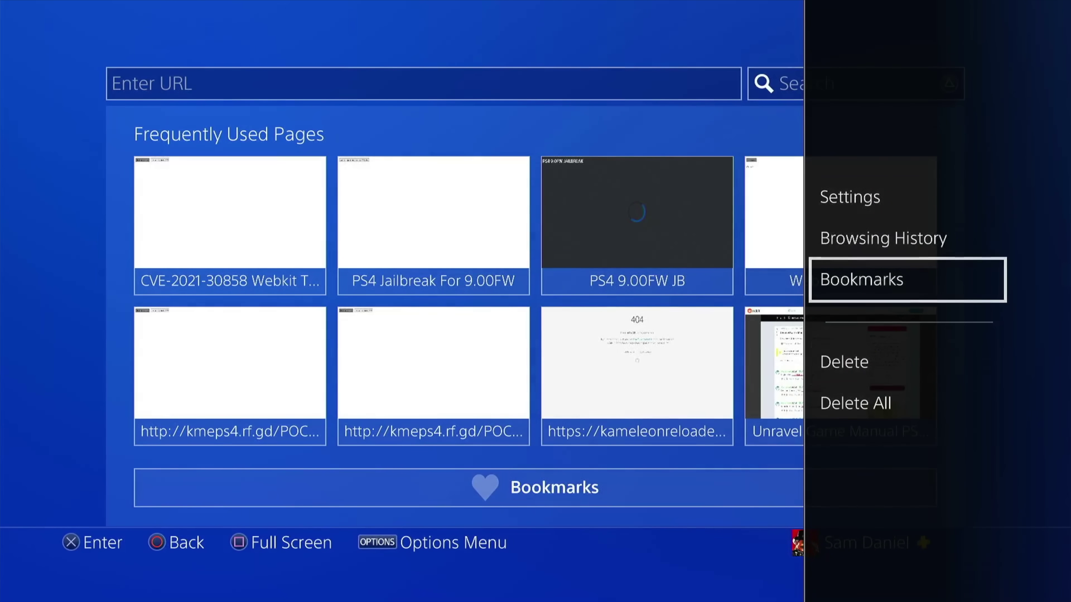
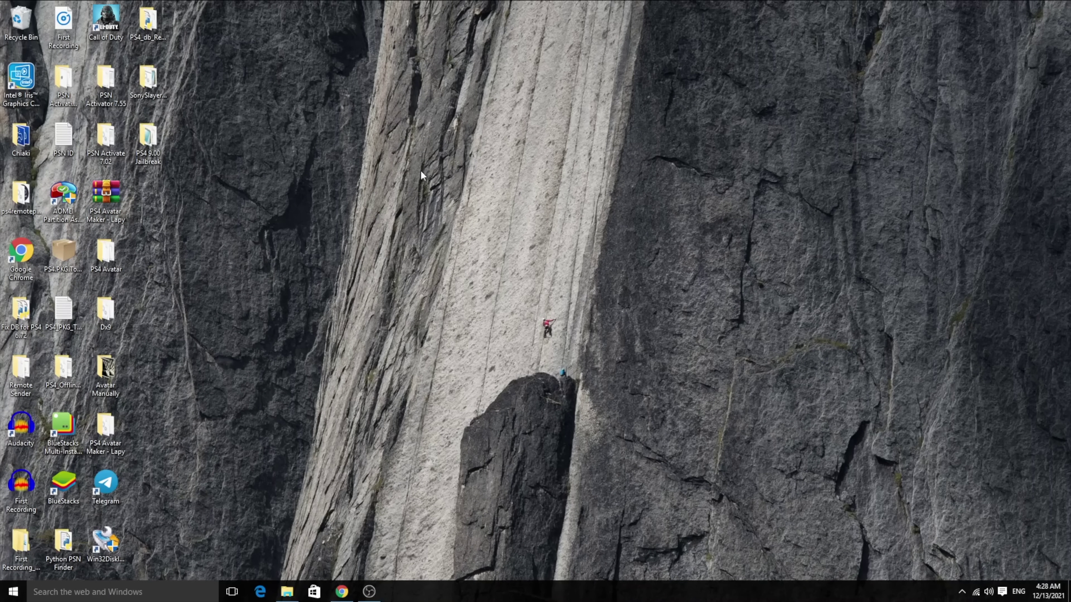
# - On the PC, launch NetCat GUI v1.1 from the NetCat folder inside the desktop's PS4 9.00 Jailbreak folder
pyautogui.doubleClick(161, 149)
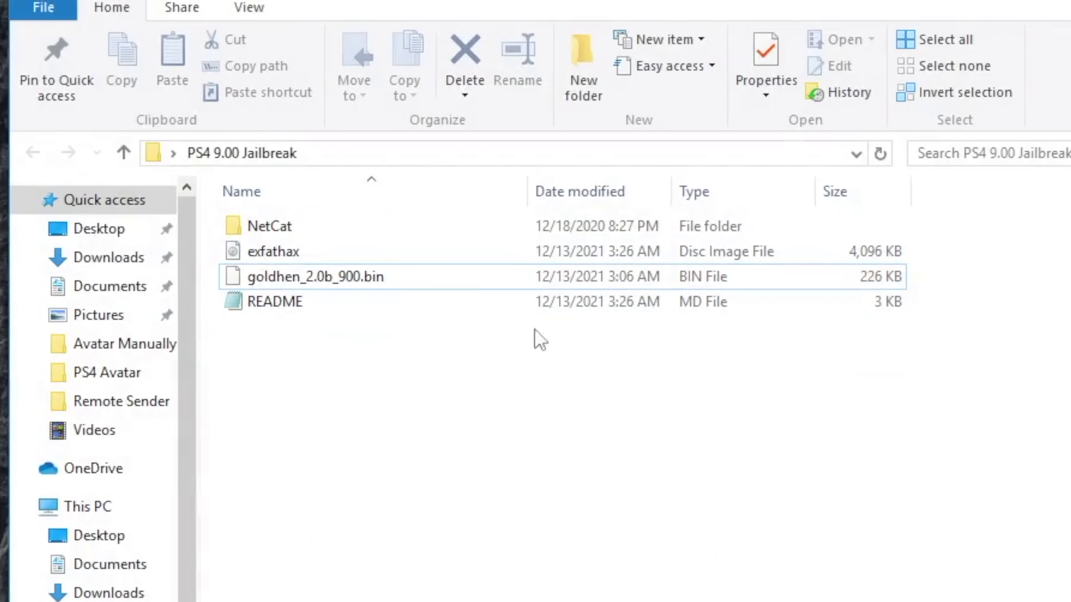
pyautogui.click(283, 225)
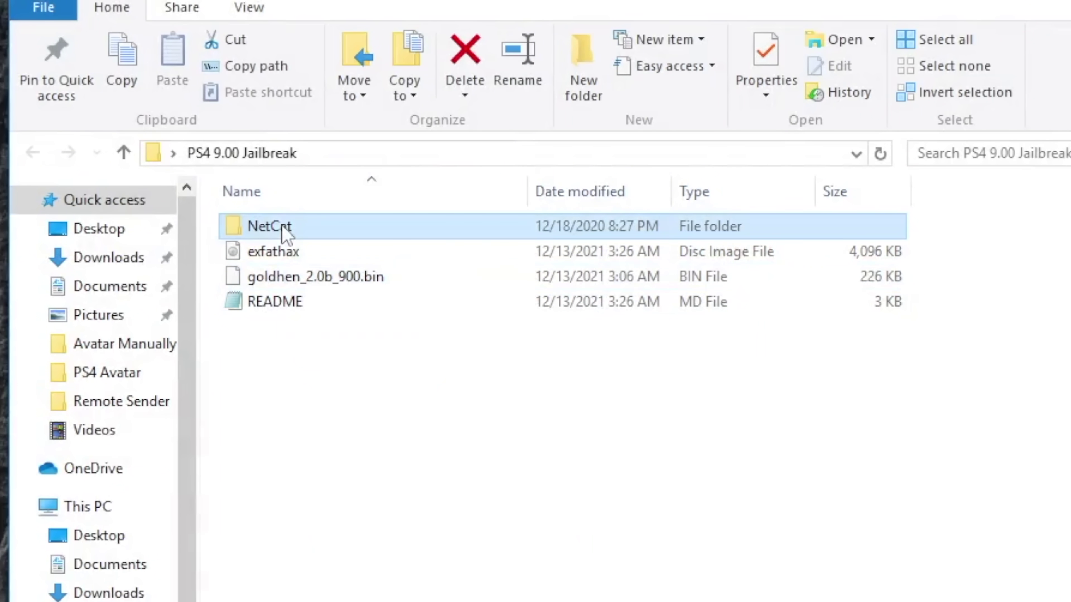
pyautogui.doubleClick(282, 227)
pyautogui.doubleClick(315, 230)
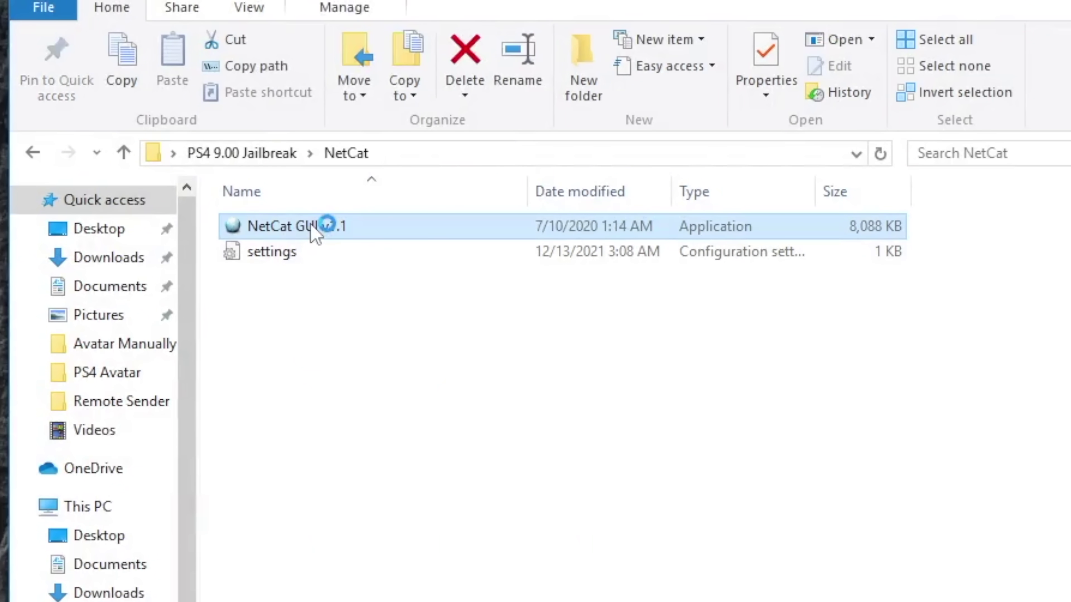
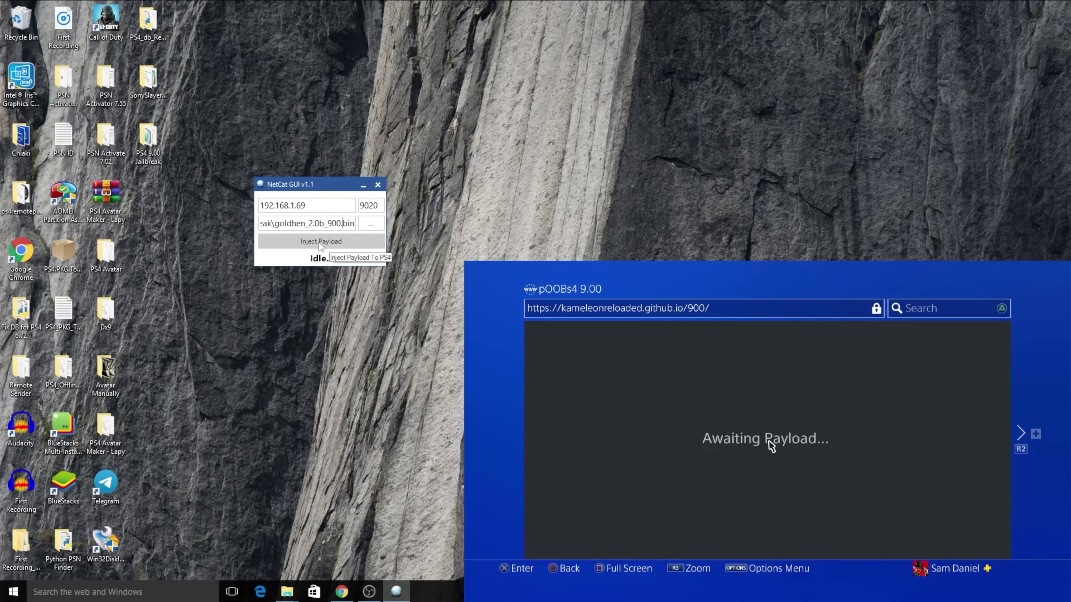
# - Inject the goldhen_2.0b_900.bin payload into the PS4 at 192.168.1.69 on port 9020
pyautogui.click(319, 243)
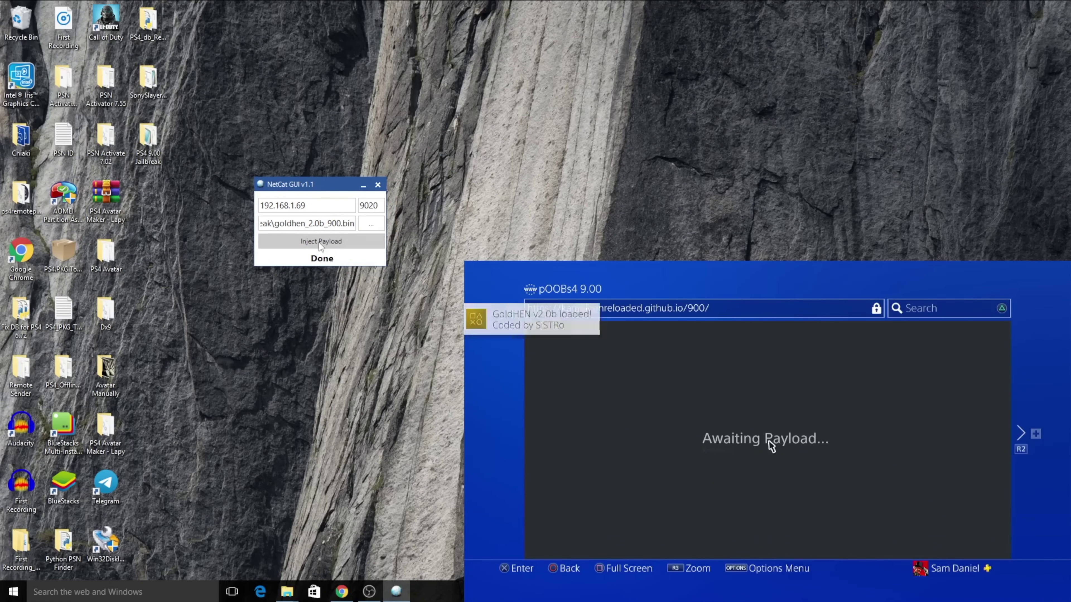
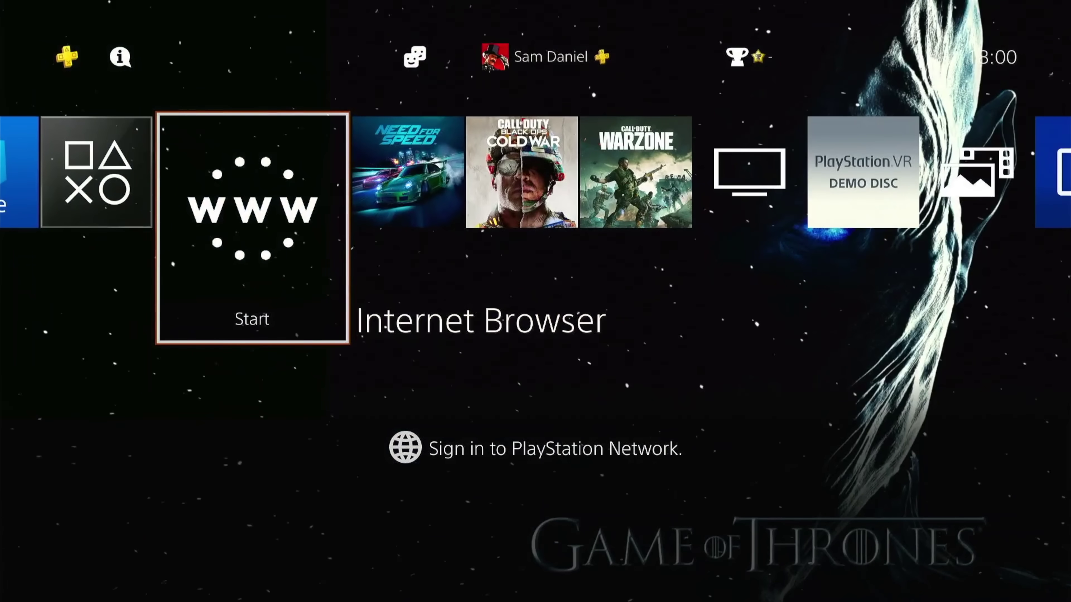
# - On the PS4 home screen, open Settings and enter the GoldHEN section
pyautogui.press('Up')
pyautogui.press('Right')
pyautogui.press('Left')
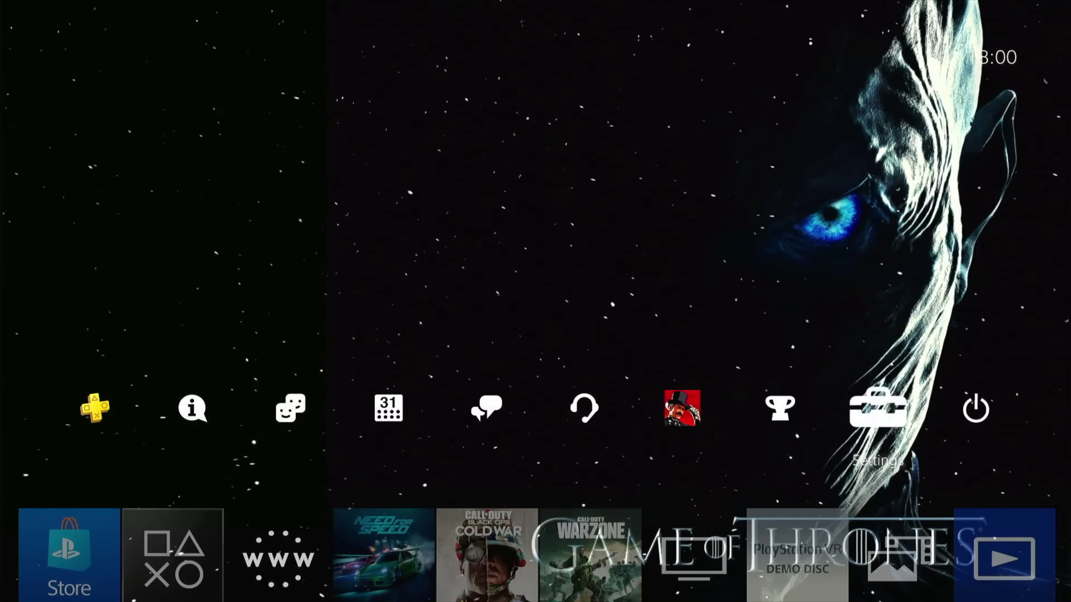
pyautogui.press('Return')
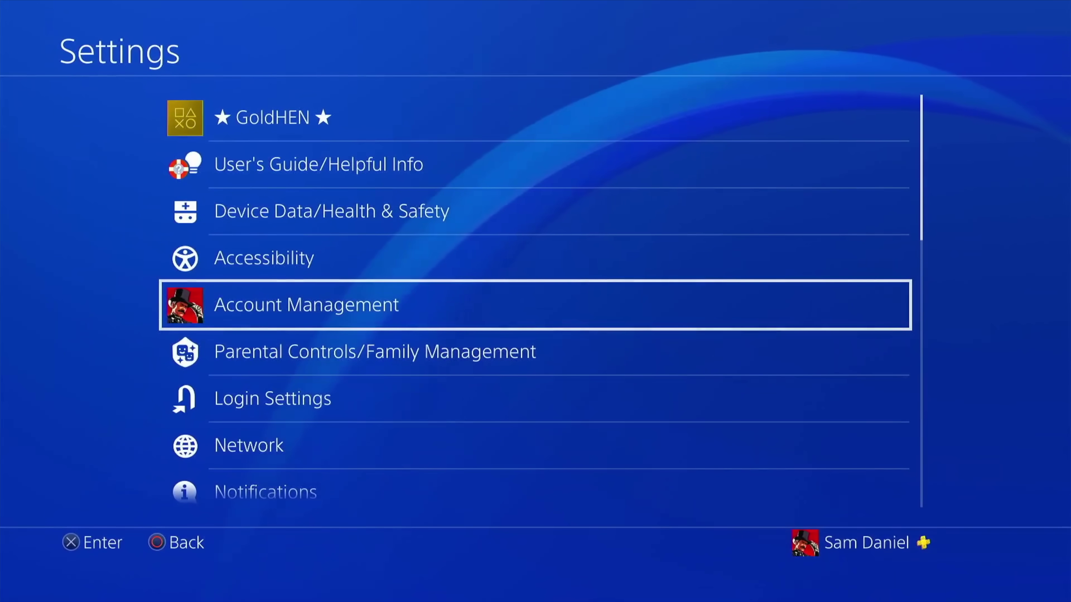
pyautogui.press('Up')
pyautogui.press('Up')
pyautogui.press('Up')
pyautogui.press('Up')
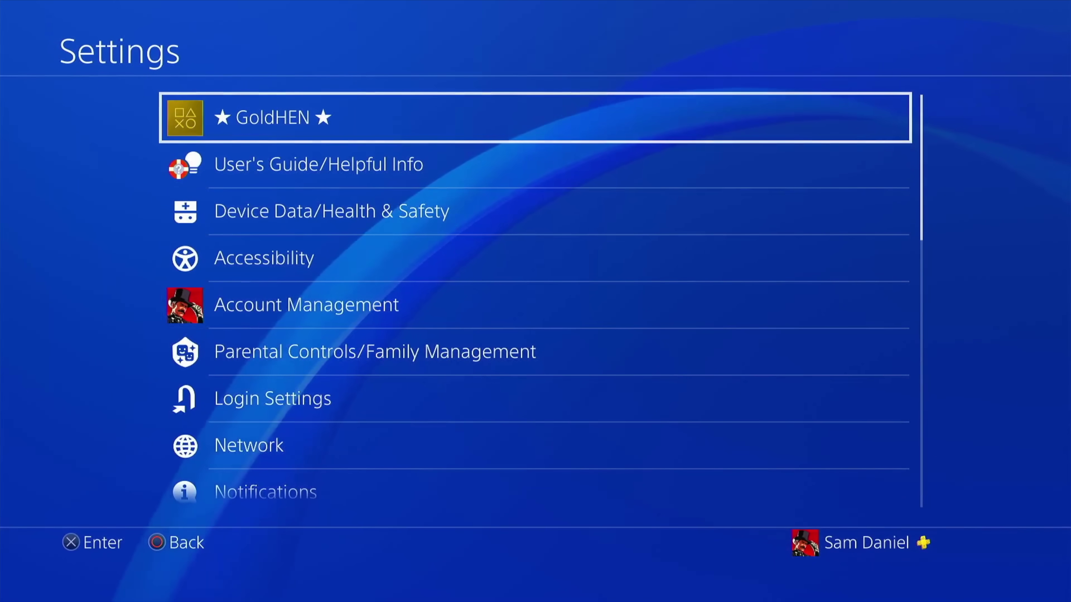
pyautogui.press('Return')
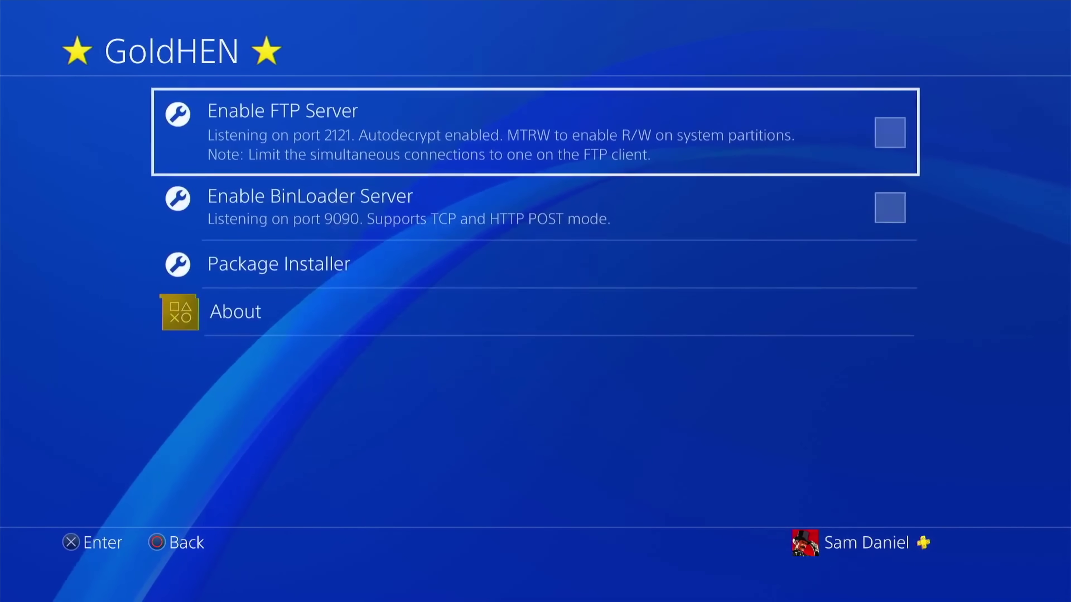
# - Examine the GoldHEN options for FTP server, BinLoader server, Package Installer and About, and leave the section
pyautogui.press('Down')
pyautogui.press('Up')
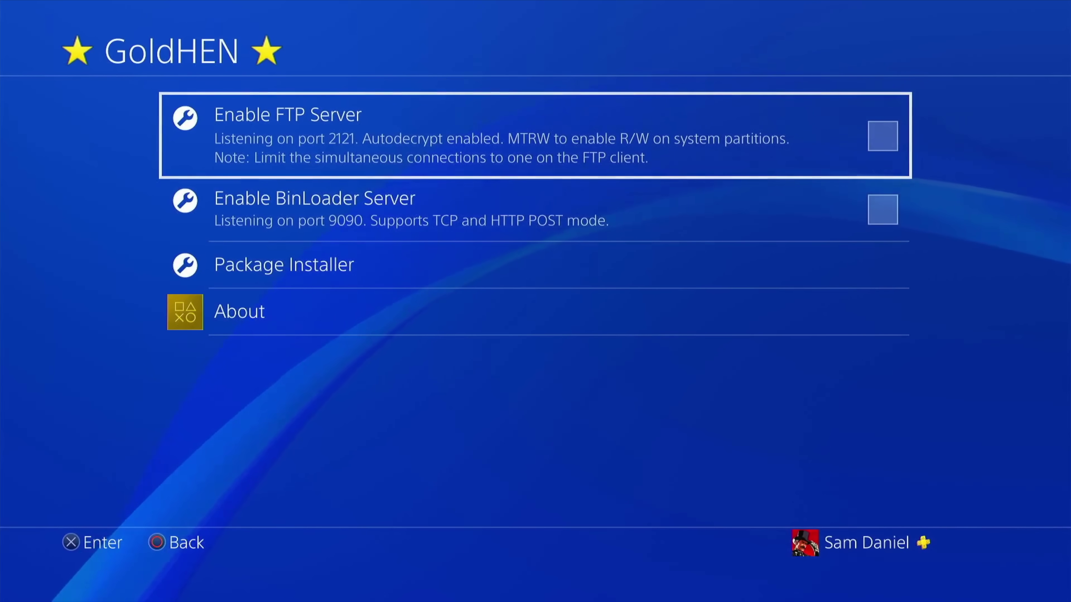
pyautogui.press('Down')
pyautogui.press('Down')
pyautogui.press('Down')
pyautogui.press('Escape')
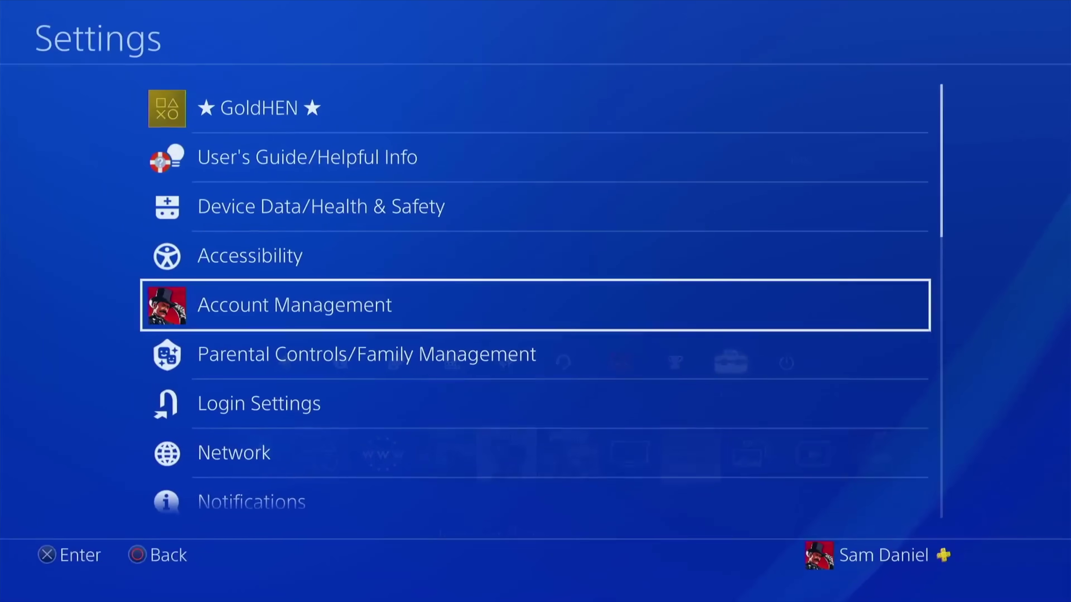
# - Open the System Information page in the System section of the PS4 settings to check the software version and network details
pyautogui.press('Up')
pyautogui.press('Up')
pyautogui.press('Up')
pyautogui.press('Up')
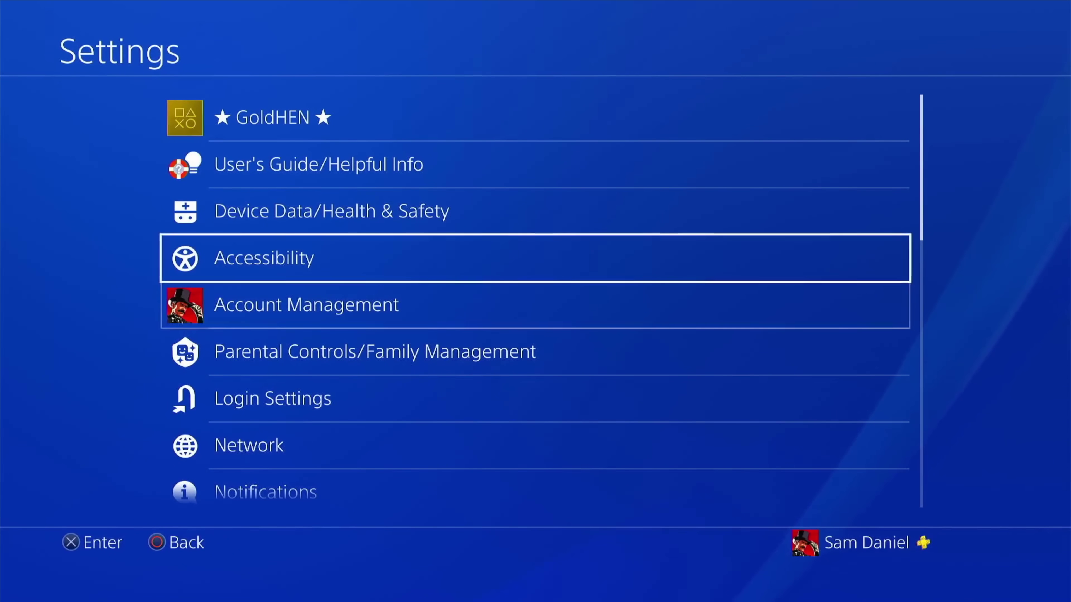
pyautogui.press('Down')
pyautogui.press('Down')
pyautogui.press('Down')
pyautogui.press('Down')
pyautogui.press('Down')
pyautogui.press('Down')
pyautogui.press('Down')
pyautogui.press('Down')
pyautogui.press('Down')
pyautogui.press('Down')
pyautogui.press('Down')
pyautogui.press('Down')
pyautogui.press('Down')
pyautogui.press('Down')
pyautogui.press('Down')
pyautogui.press('Down')
pyautogui.press('Down')
pyautogui.press('Down')
pyautogui.press('Down')
pyautogui.press('Down')
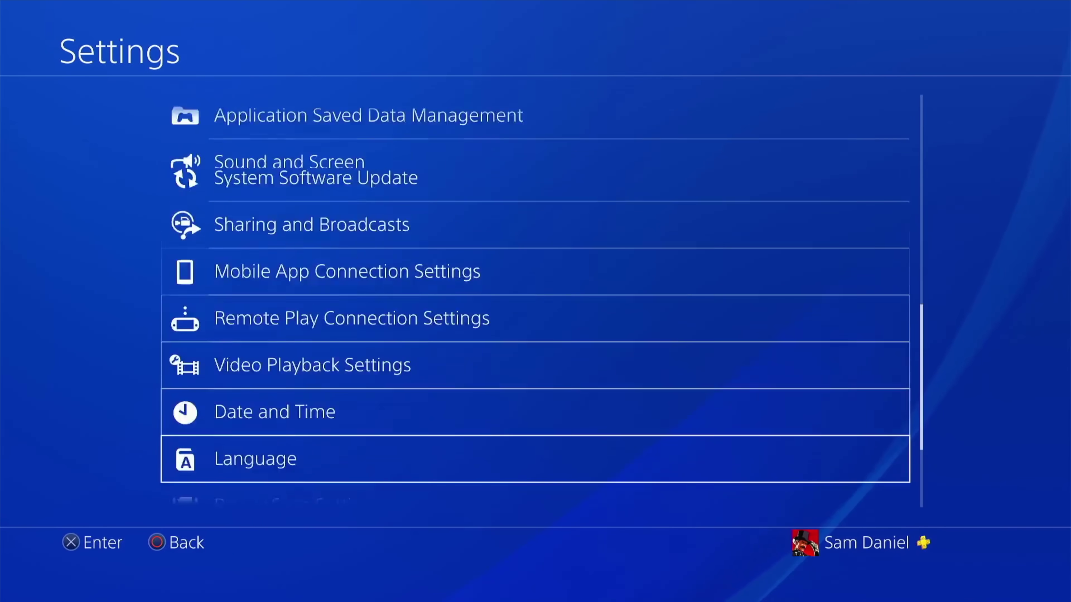
pyautogui.press('Up')
pyautogui.press('Up')
pyautogui.press('Return')
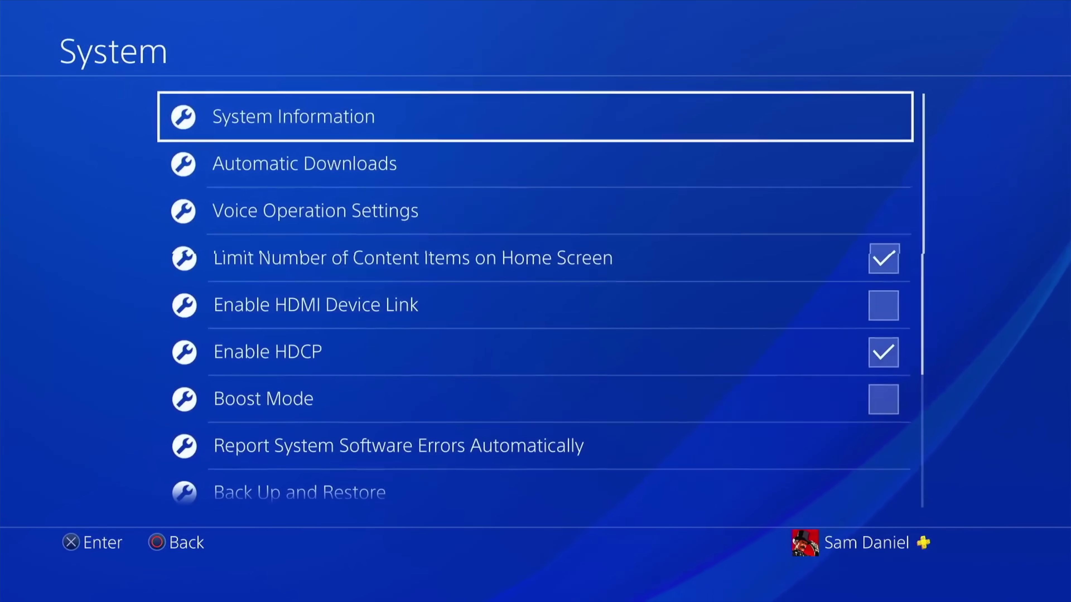
pyautogui.press('Return')
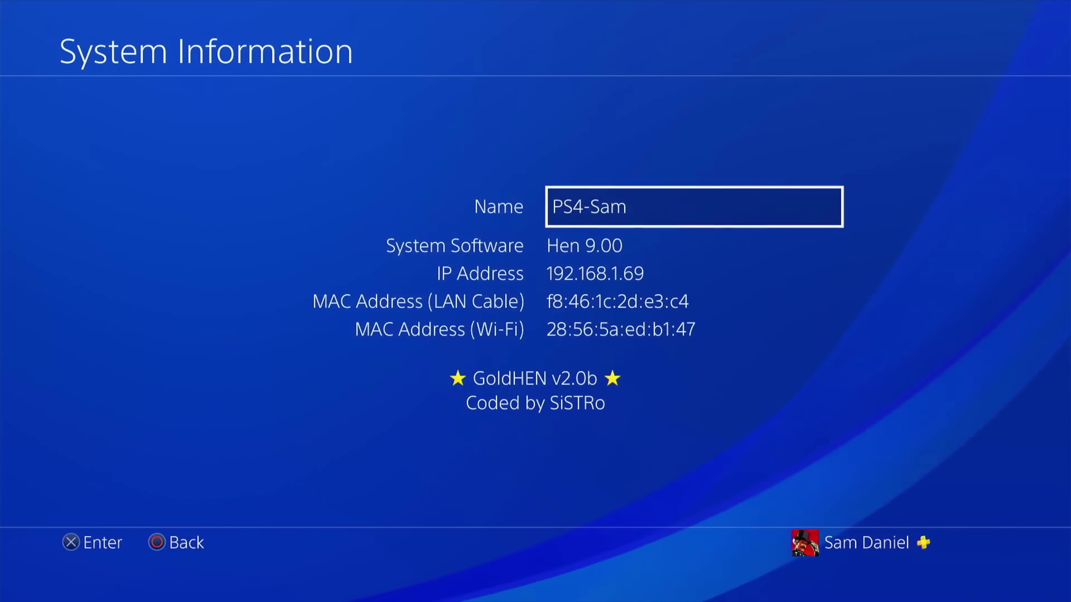
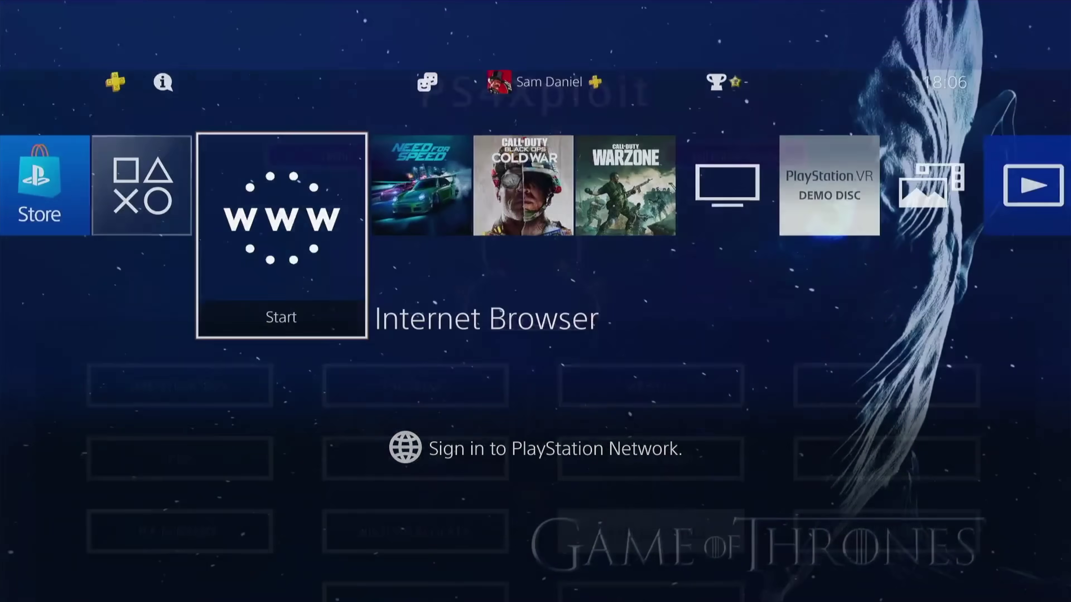
# - Open Settings from the PS4 home screen
pyautogui.press('Up')
pyautogui.press('Right')
pyautogui.press('Left')
pyautogui.press('Return')
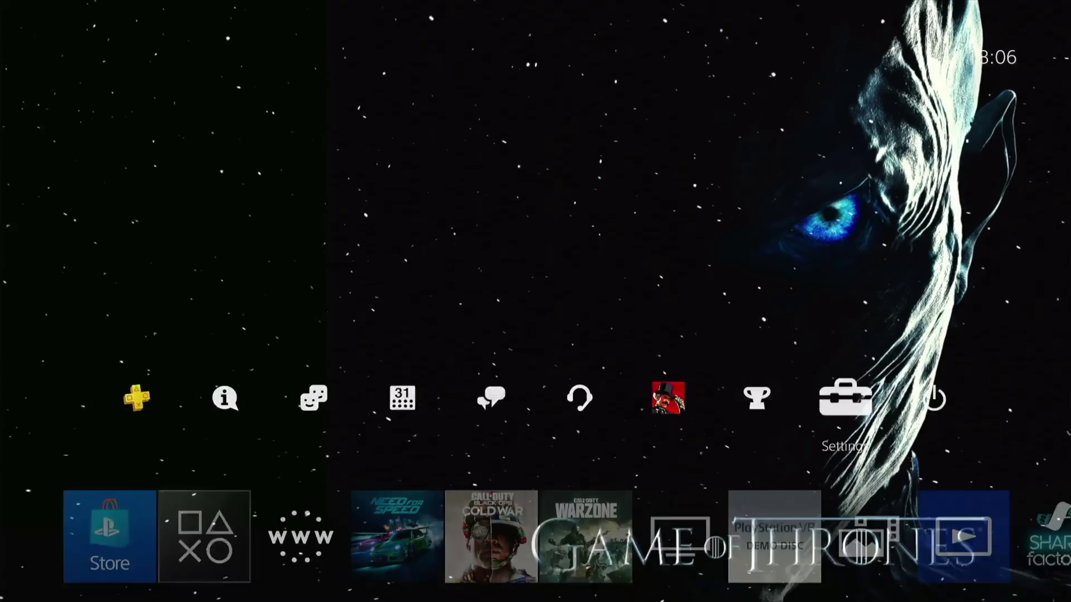
# - Enter the GoldHEN section and enable the BinLoader Server
pyautogui.press('Down')
pyautogui.press('Down')
pyautogui.press('Up')
pyautogui.press('Up')
pyautogui.press('Up')
pyautogui.press('Up')
pyautogui.press('Up')
pyautogui.press('Up')
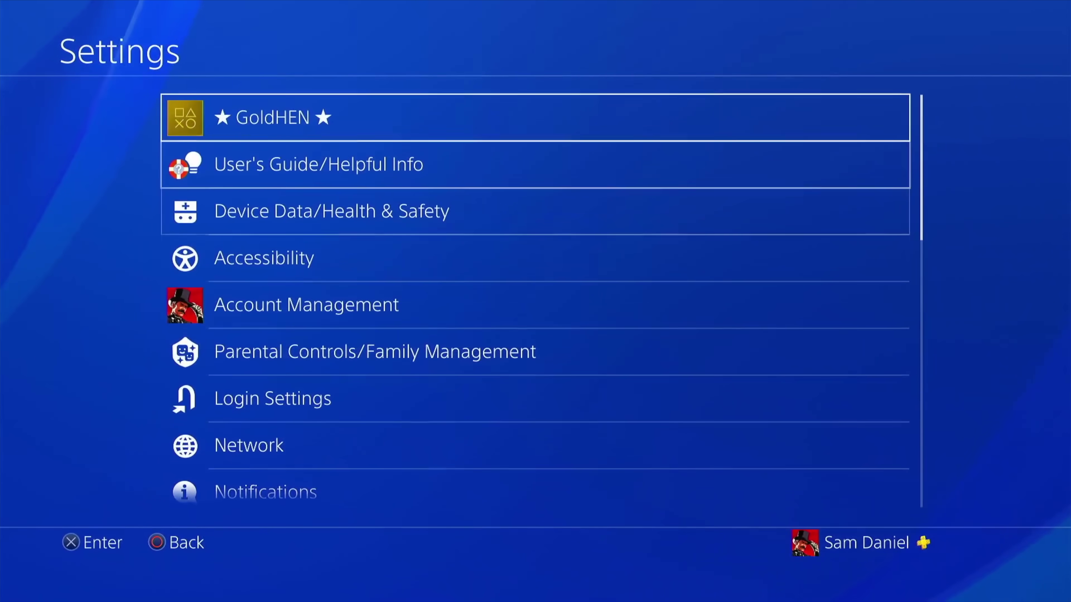
pyautogui.press('Return')
pyautogui.press('Down')
pyautogui.press('Return')
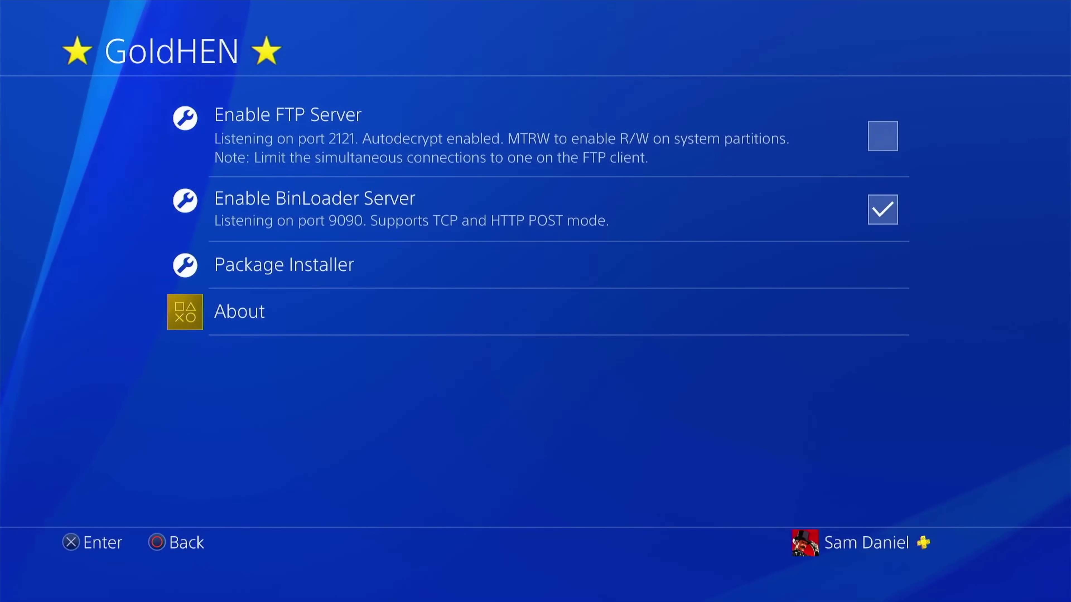
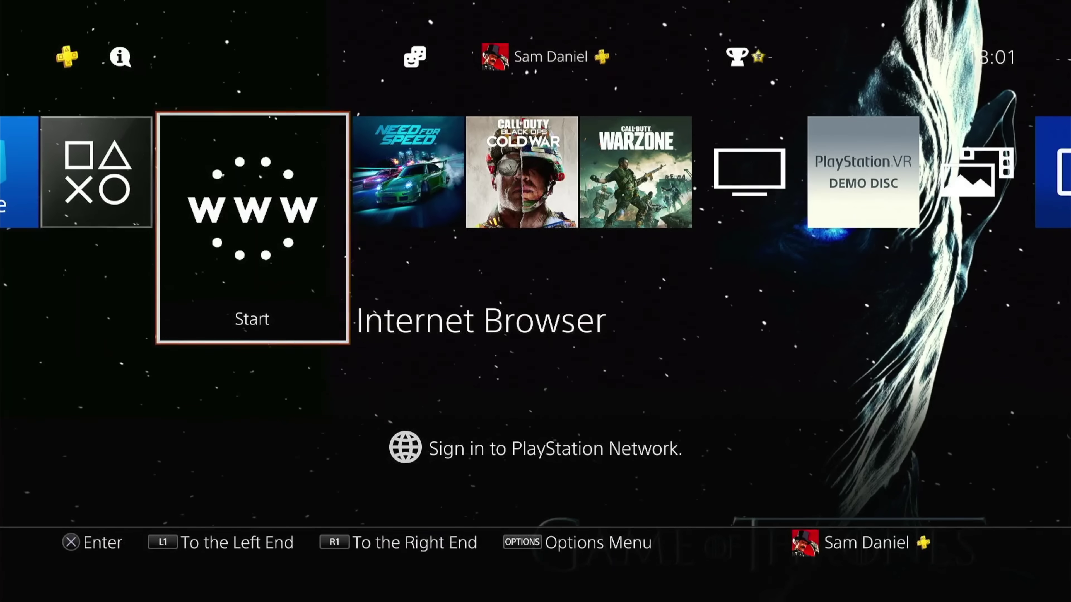
# - Look through the apps and games on the home screen from Internet Browser to The Playroom
pyautogui.press('Right')
pyautogui.press('Right')
pyautogui.press('Up')
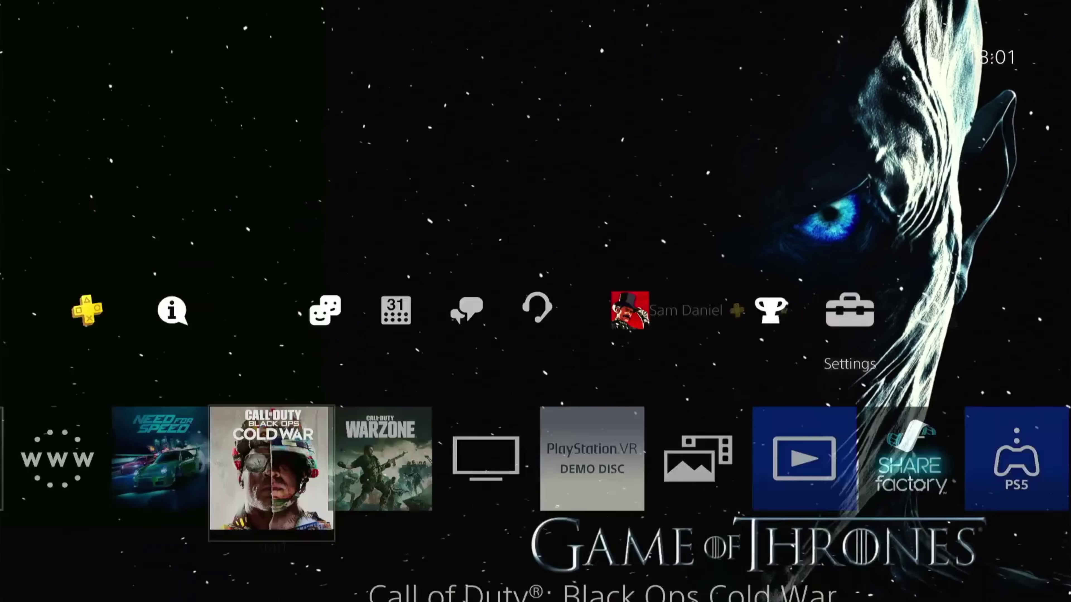
pyautogui.press('Down')
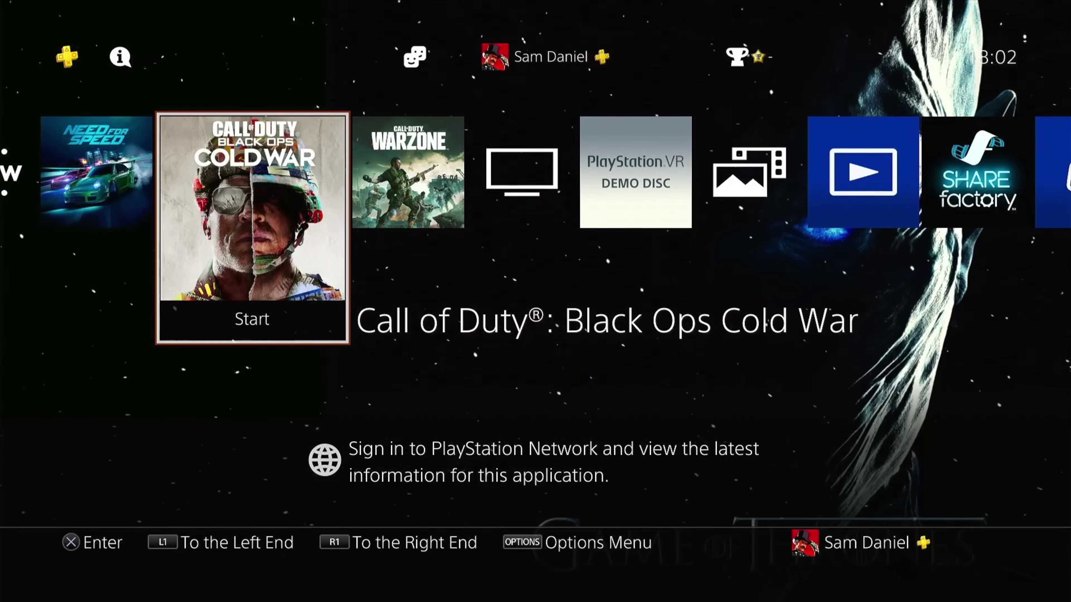
pyautogui.press('Right')
pyautogui.press('Right')
pyautogui.press('Right')
pyautogui.press('Right')
pyautogui.press('Right')
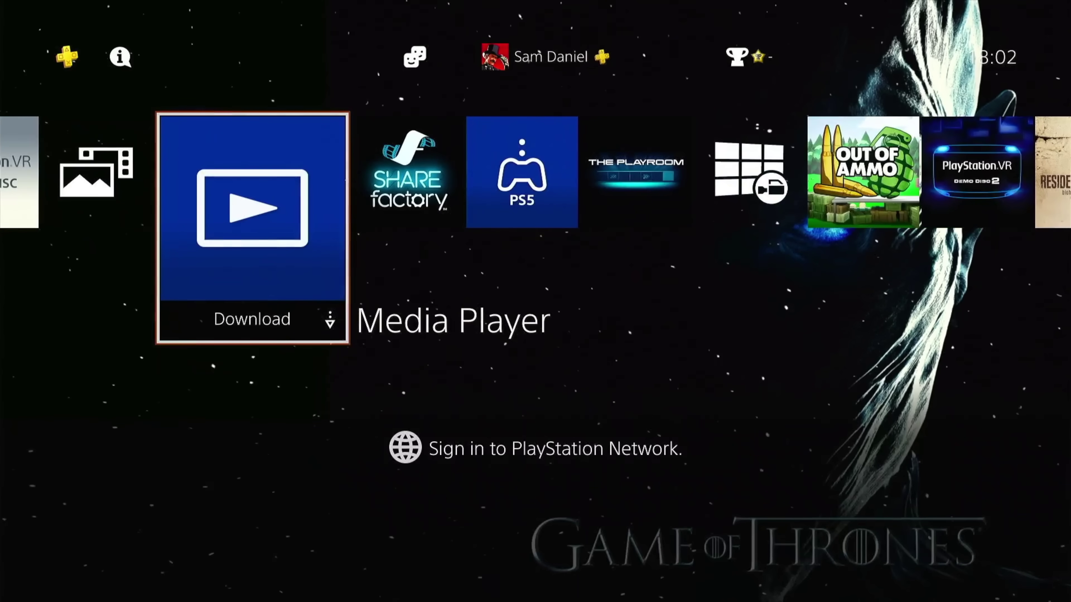
pyautogui.press('Right')
pyautogui.press('Right')
pyautogui.press('Right')
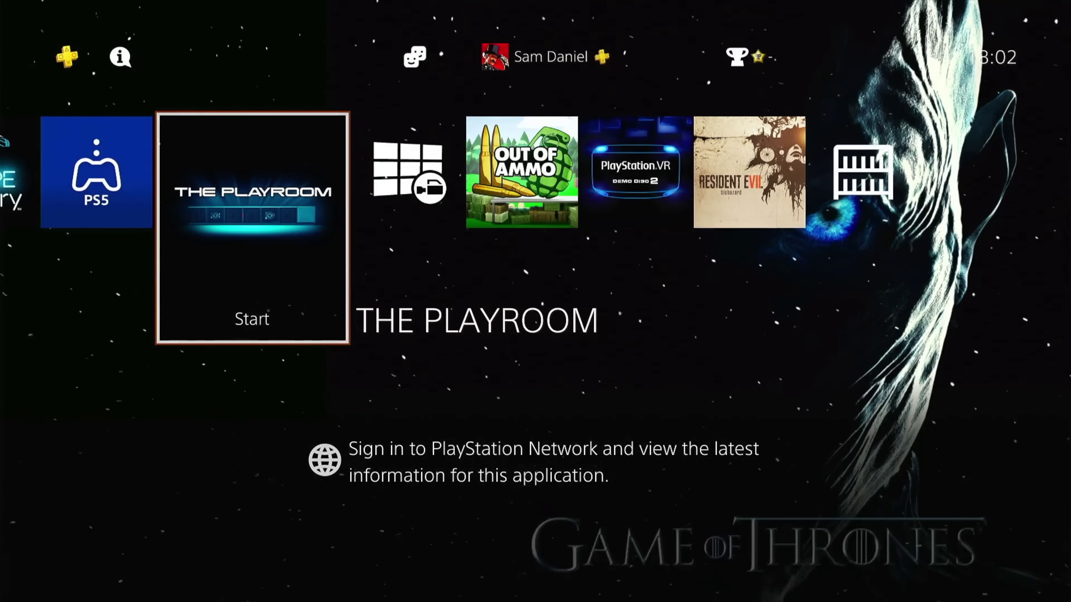
# - Look back through the home screen apps to PlayStation Store and highlight Need for Speed
pyautogui.press('Left')
pyautogui.press('Left')
pyautogui.press('Left')
pyautogui.press('Left')
pyautogui.press('Left')
pyautogui.press('Left')
pyautogui.press('Left')
pyautogui.press('Left')
pyautogui.press('Left')
pyautogui.press('Left')
pyautogui.press('Left')
pyautogui.press('Left')
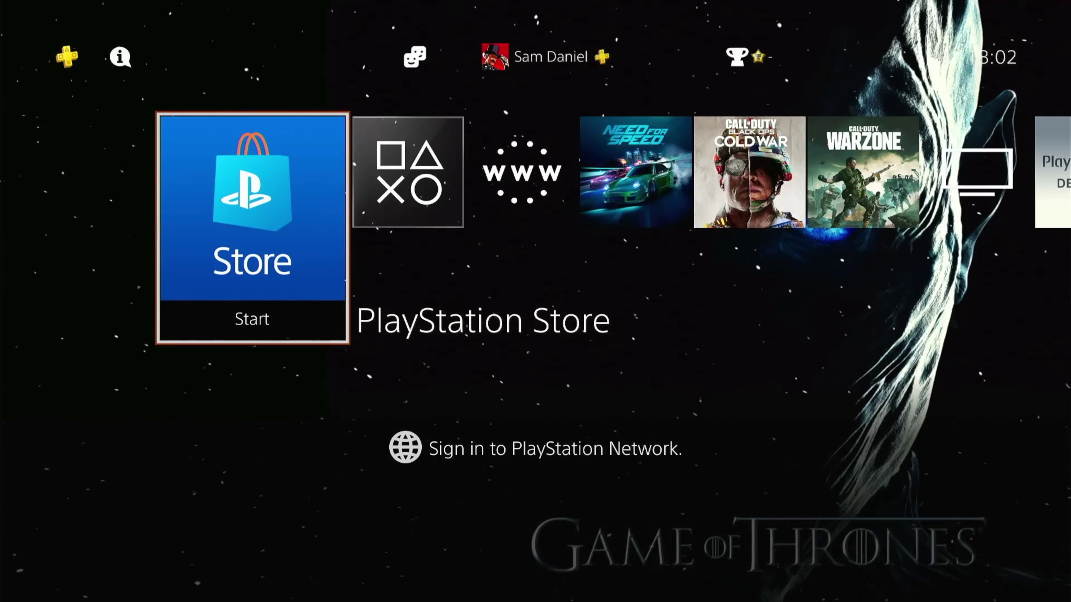
pyautogui.press('Right')
pyautogui.press('Right')
pyautogui.press('Right')
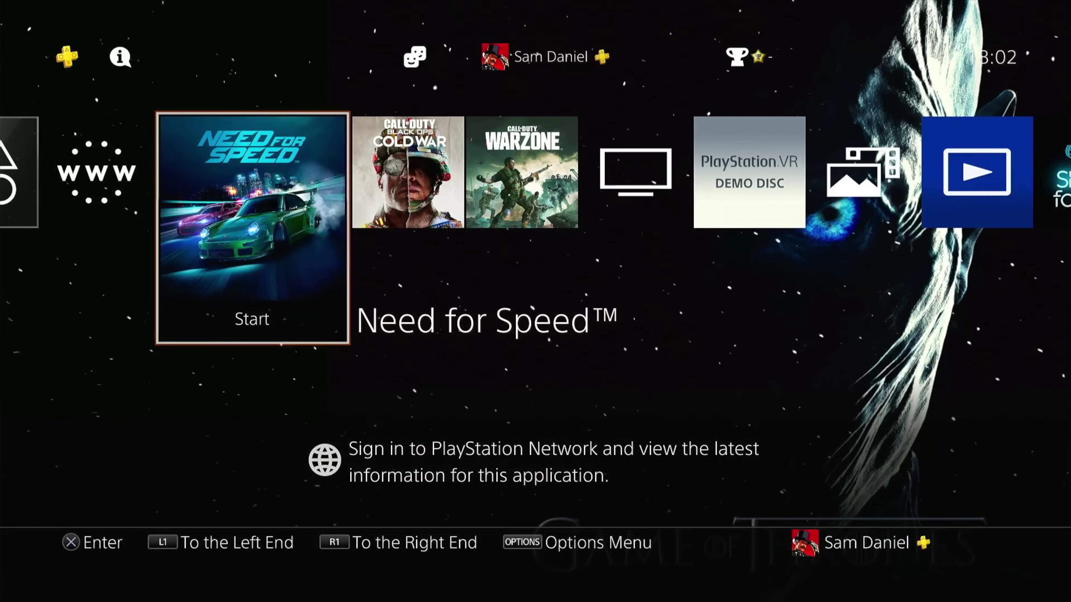